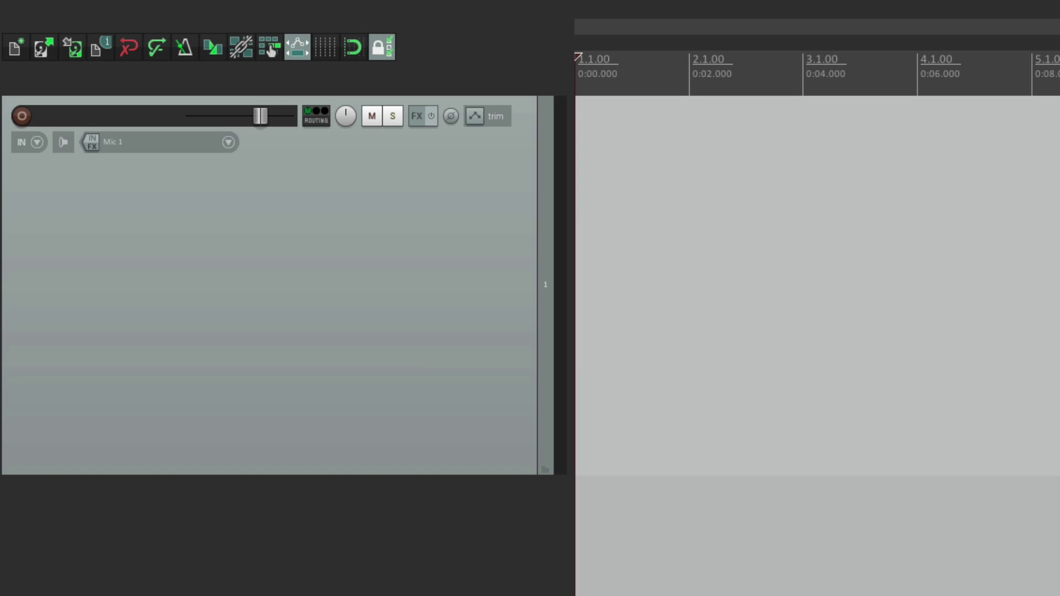
Open track 1's envelope window and view its automation modes without changing them.
click(473, 118)
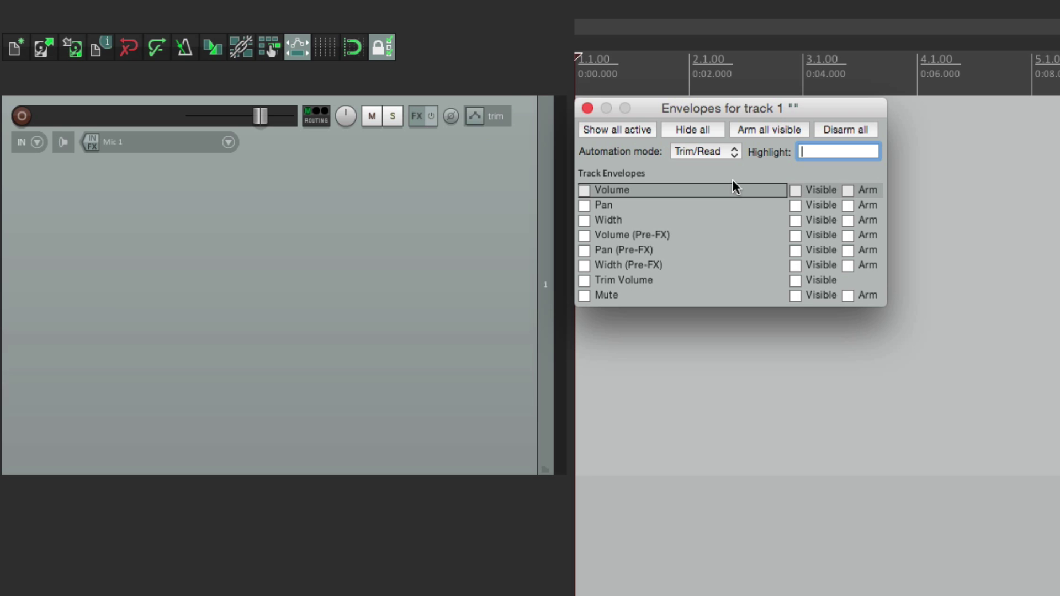
click(715, 154)
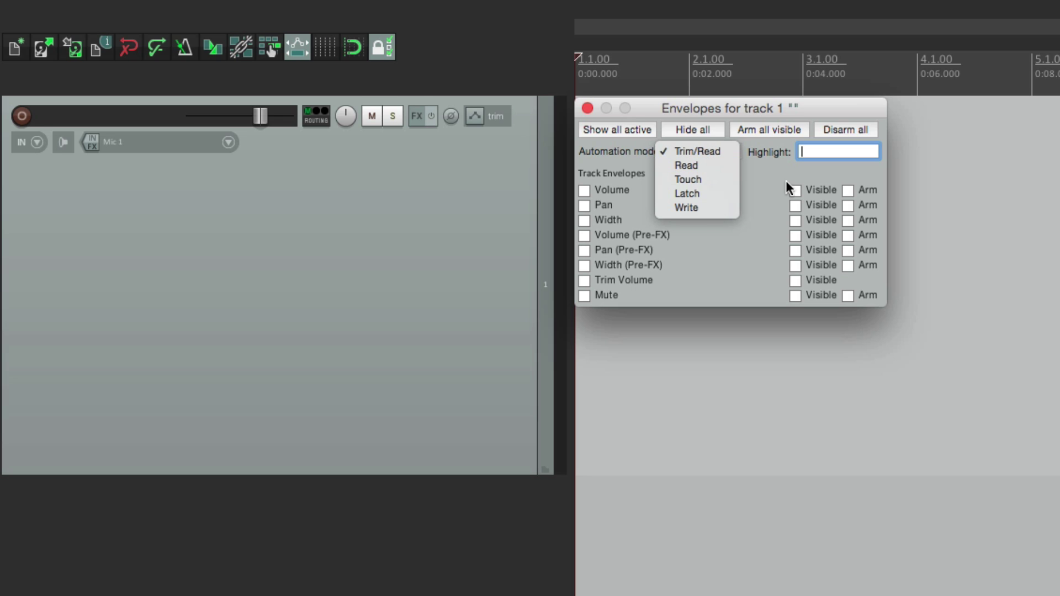
click(767, 188)
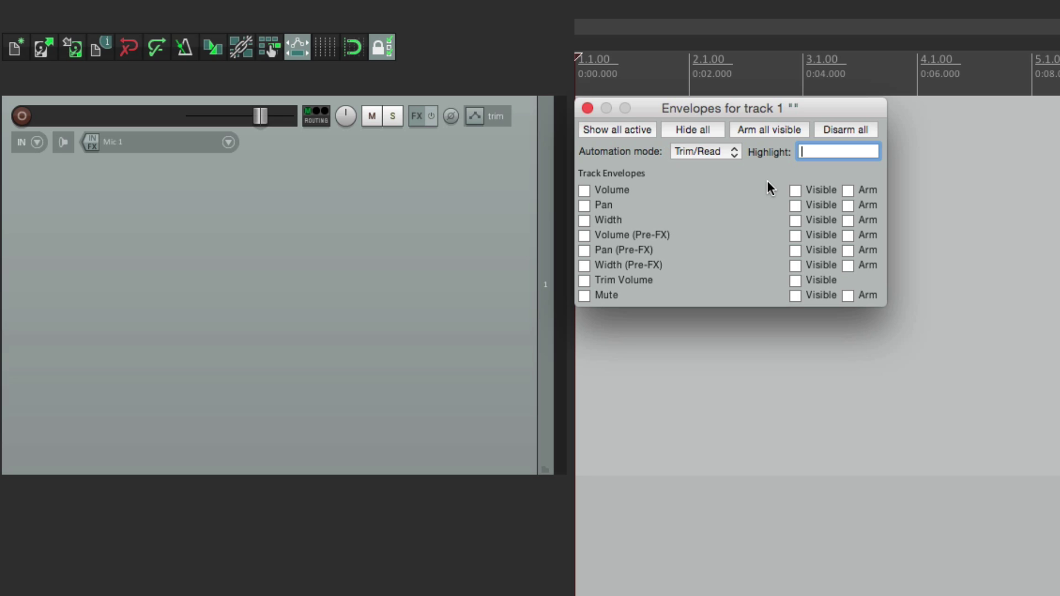
click(589, 109)
click(472, 115)
click(720, 156)
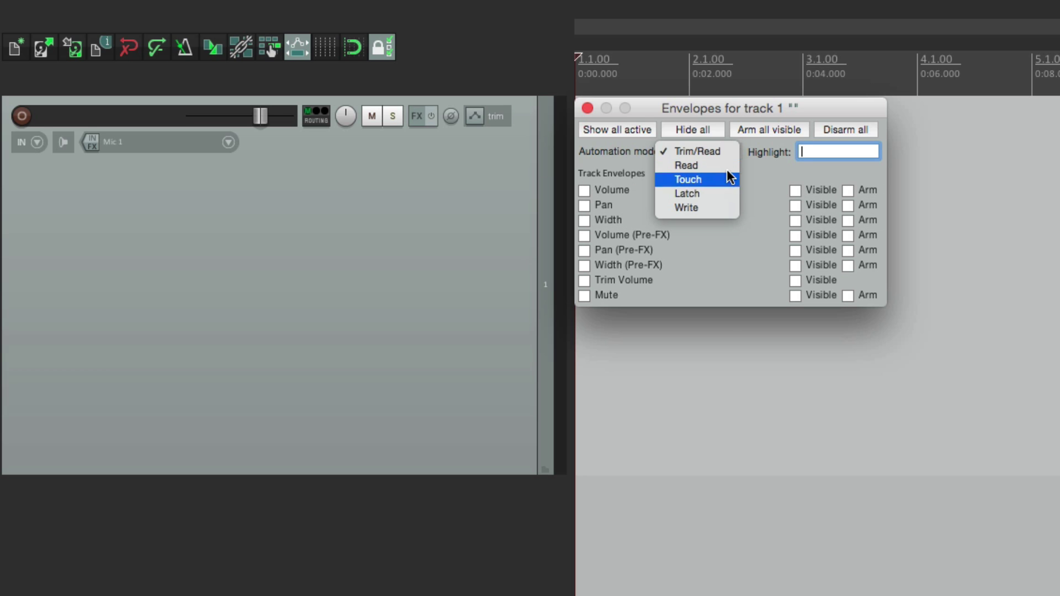
click(763, 183)
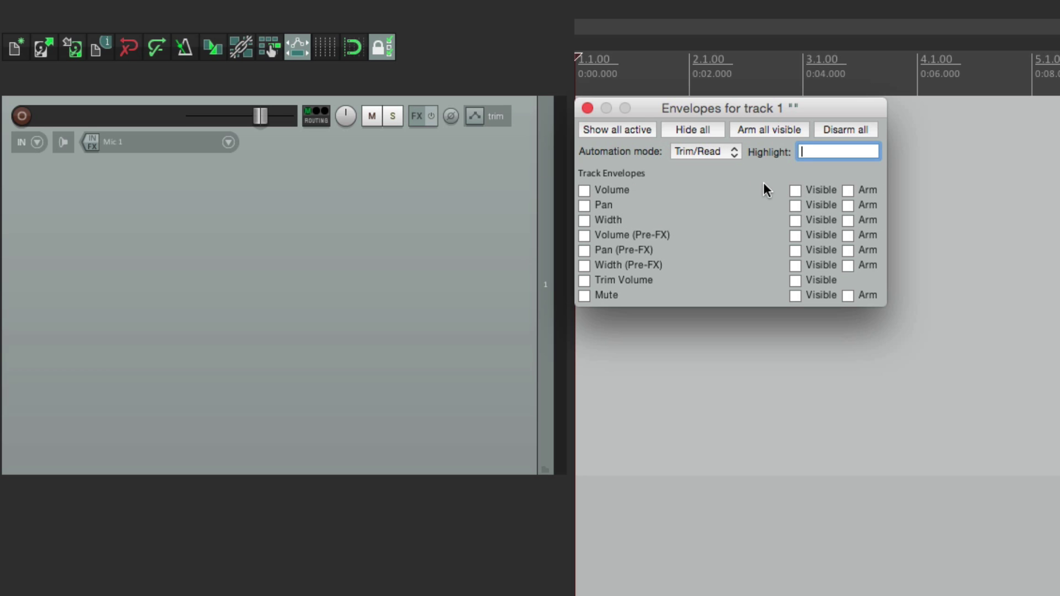
click(588, 109)
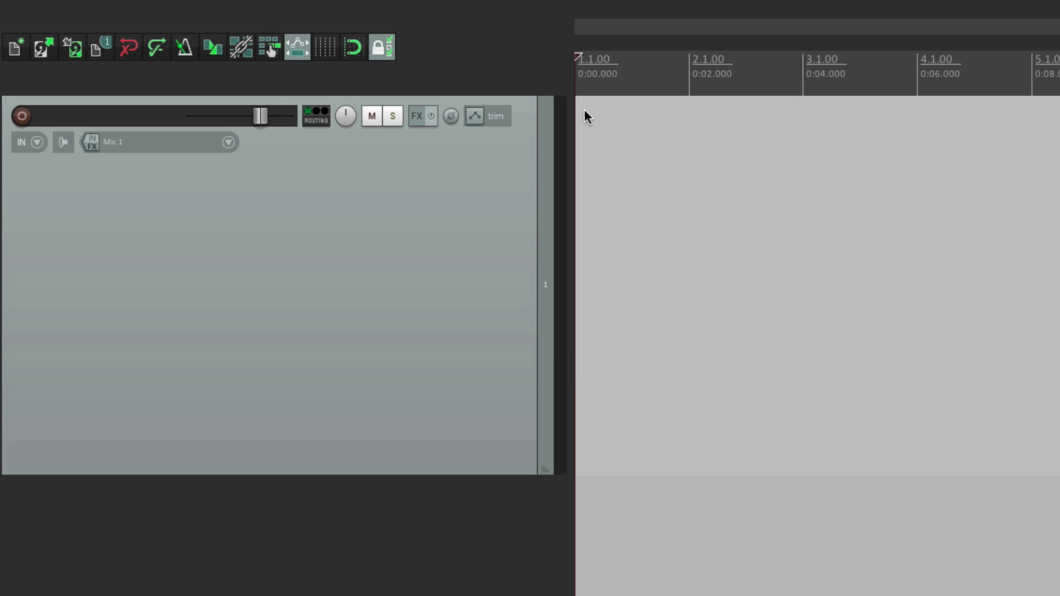
click(471, 115)
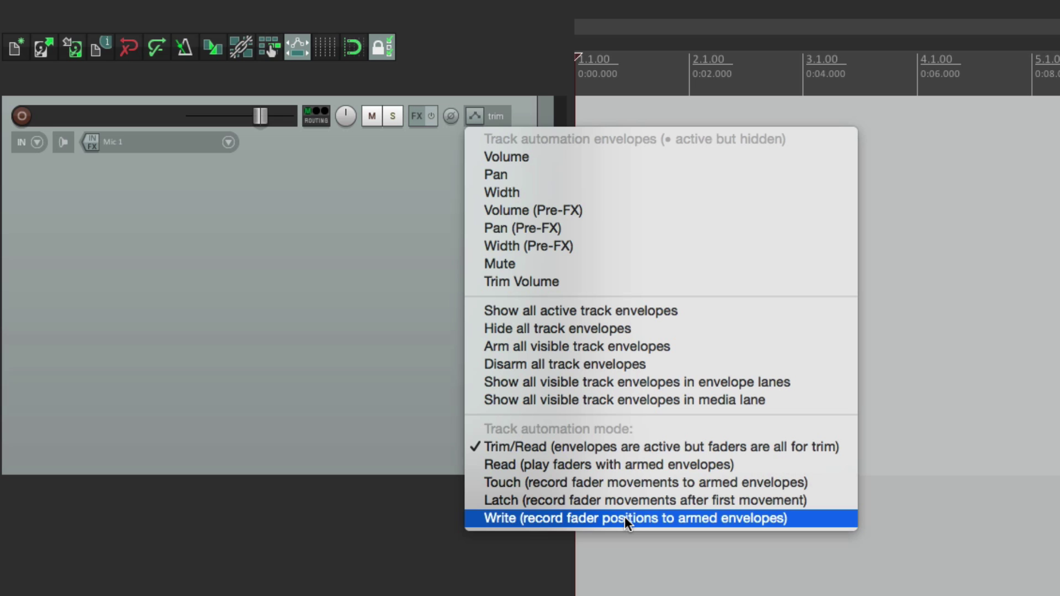
click(461, 179)
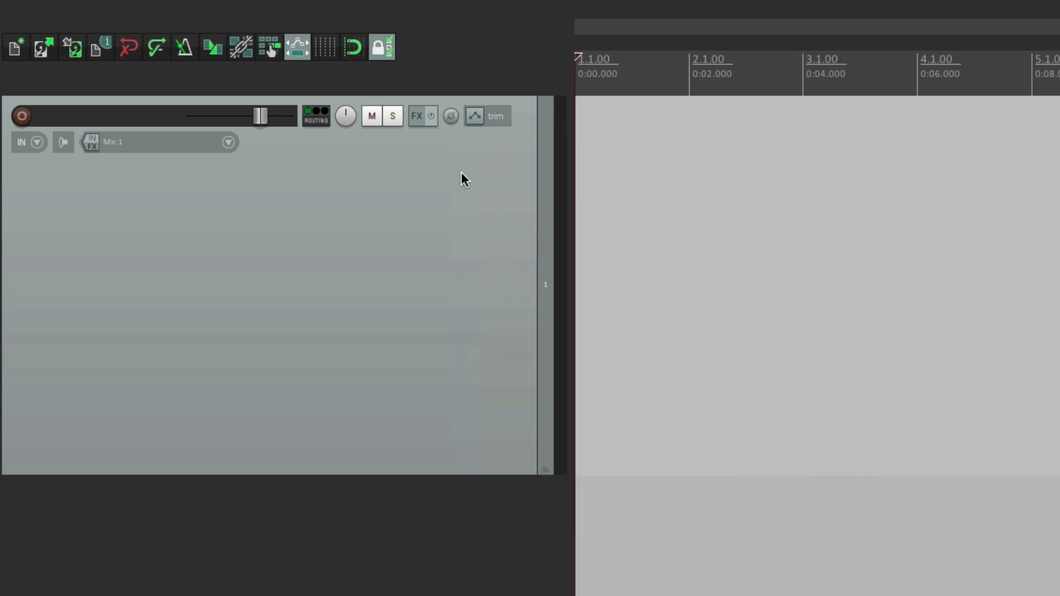
click(475, 118)
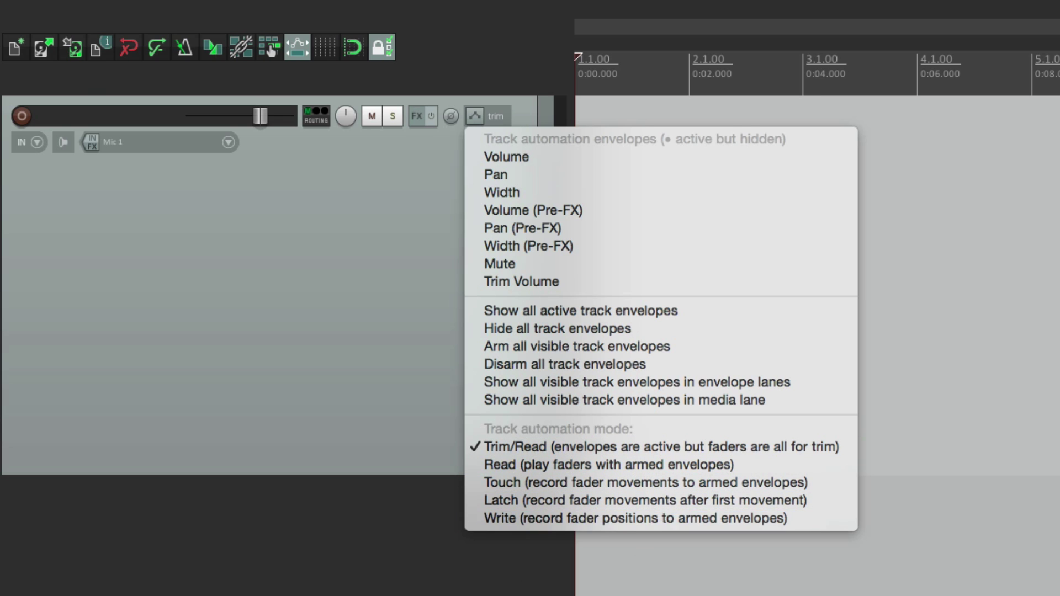
click(497, 551)
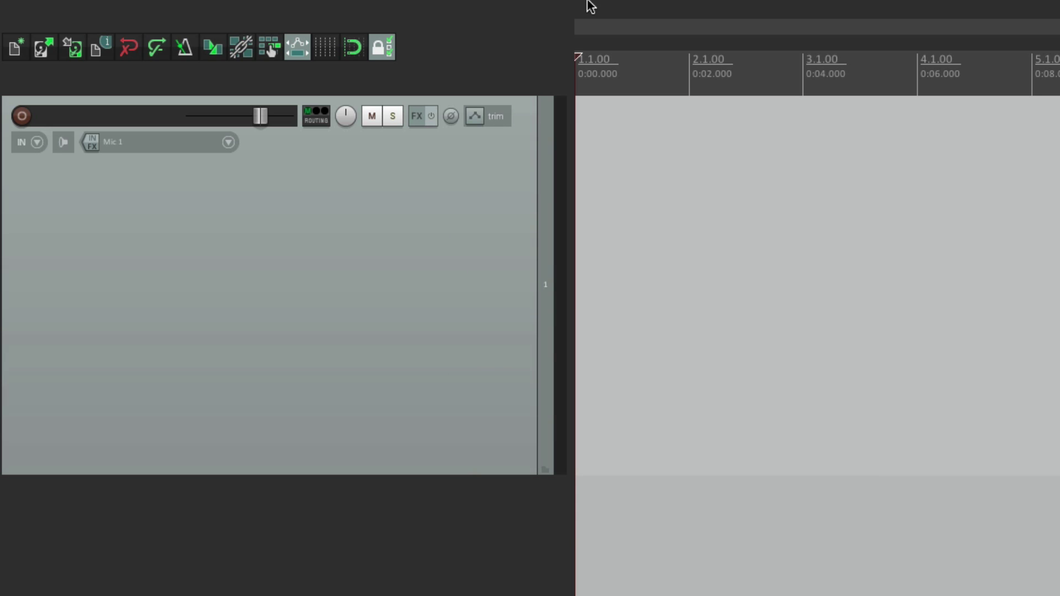
Open the action list filtered to automation-mode actions, with track 1 selected.
click(514, 7)
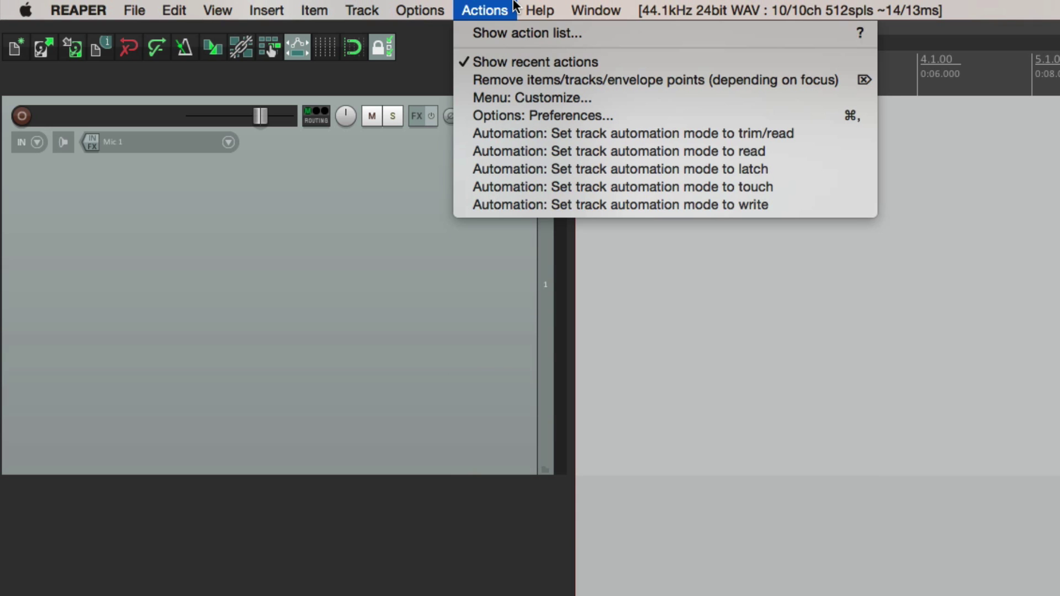
click(514, 34)
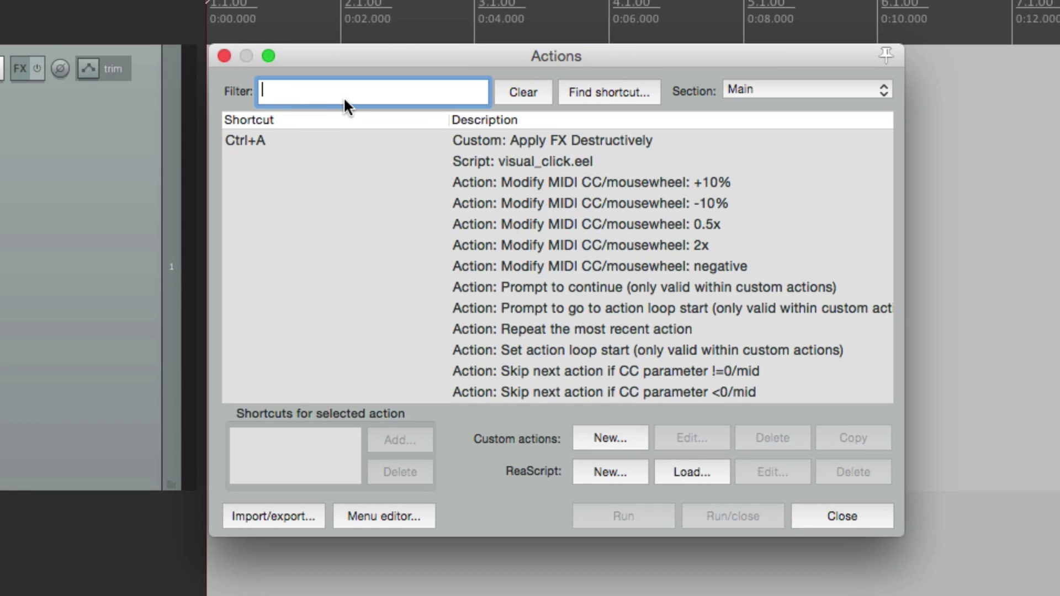
text(automation mode)
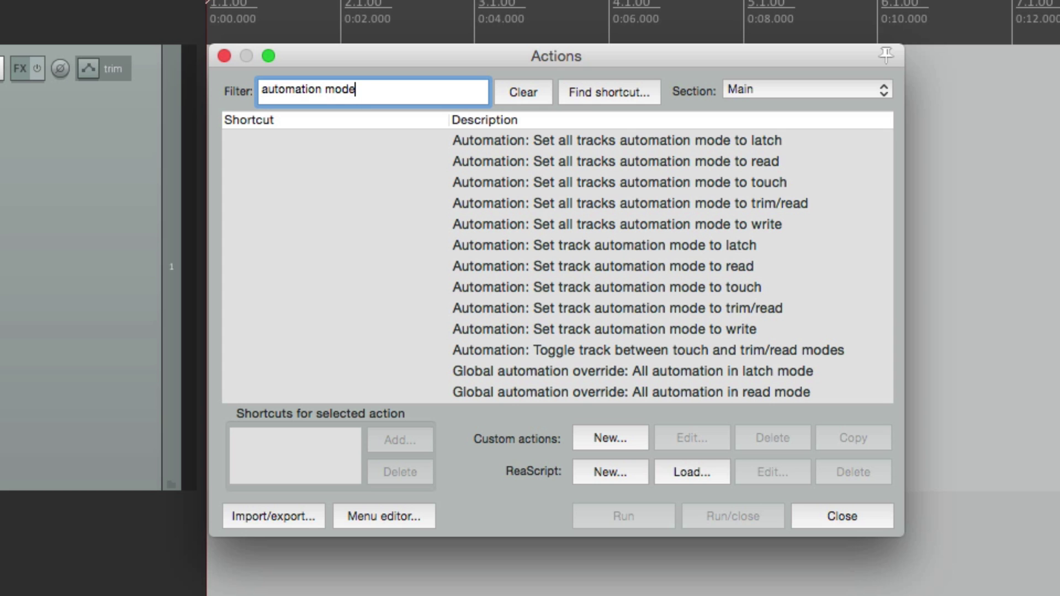
click(689, 245)
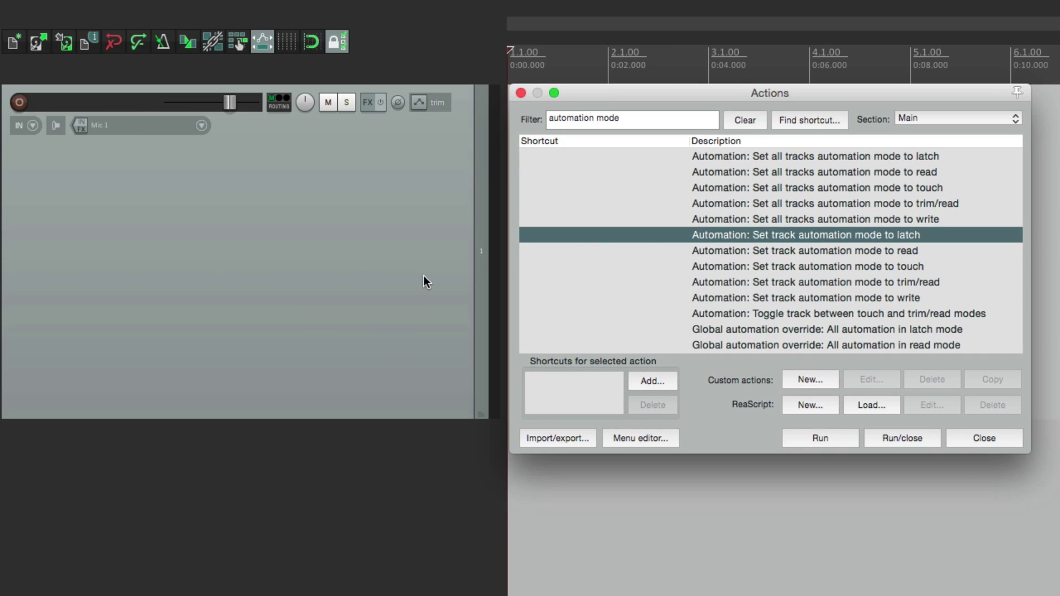
click(423, 276)
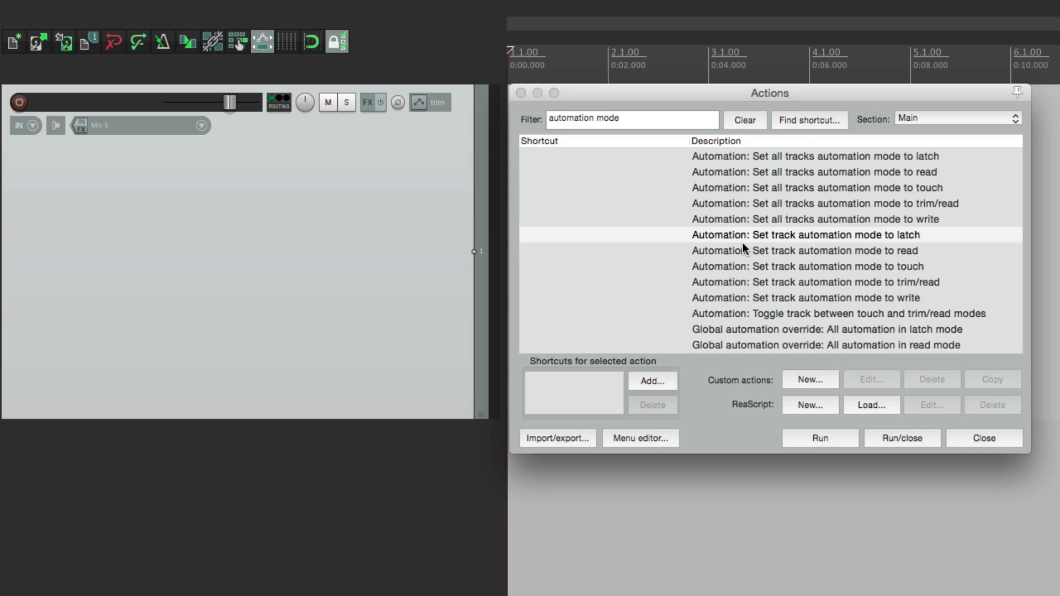
Run the latch, read, touch, trim/read and write mode actions, ending in write.
double_click(778, 230)
double_click(818, 250)
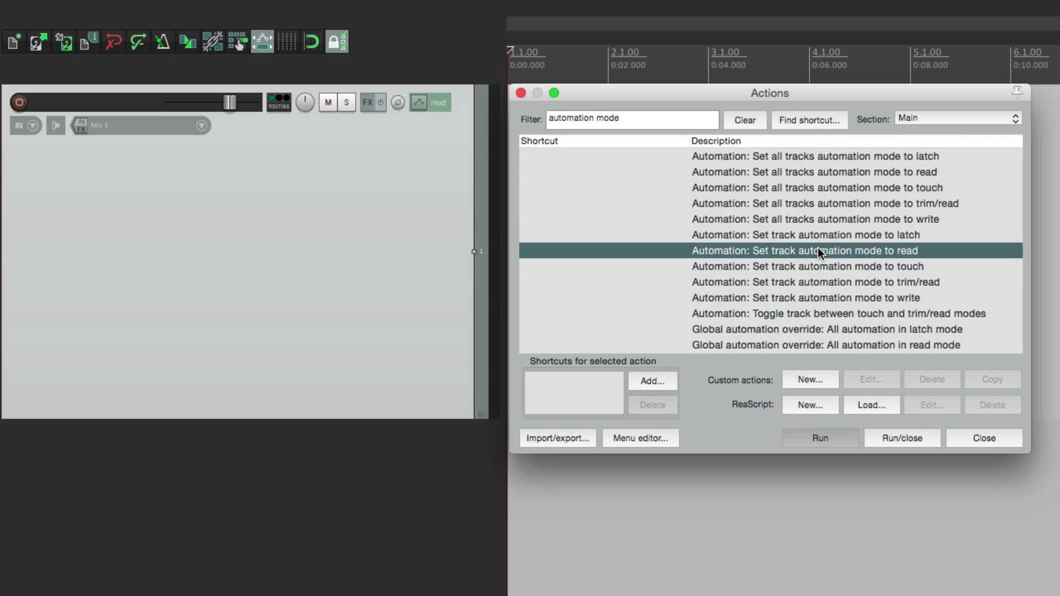
double_click(823, 263)
click(831, 282)
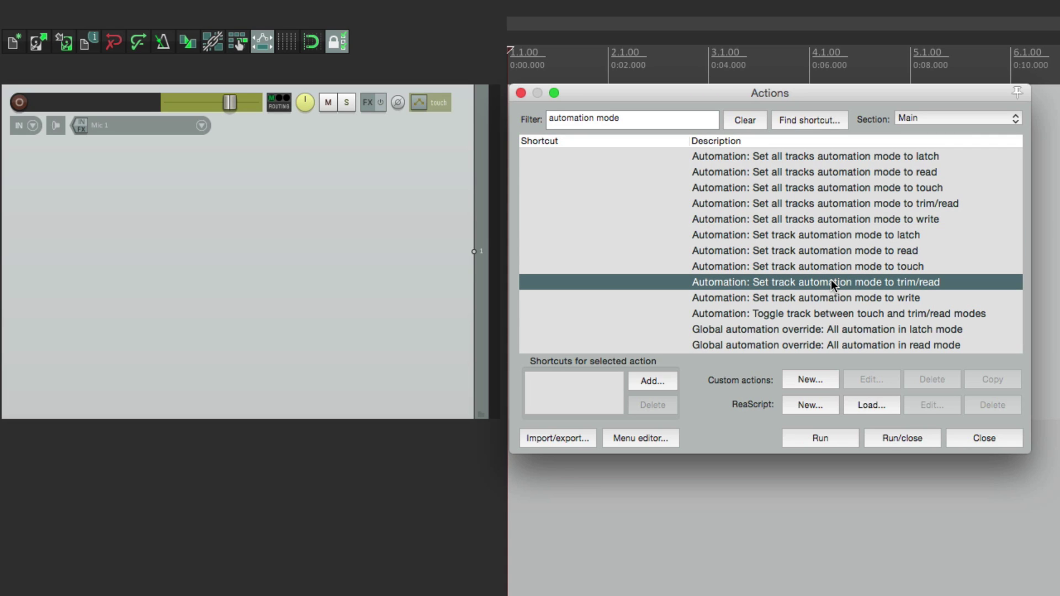
double_click(831, 281)
double_click(842, 301)
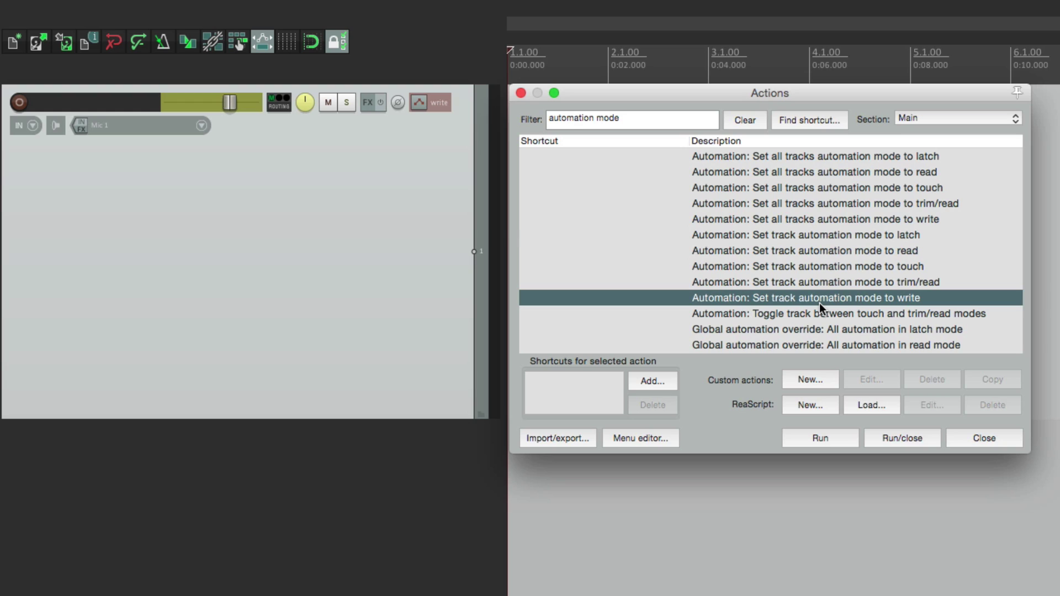
Close the action list and open the floating Automation toolbar.
key(Escape)
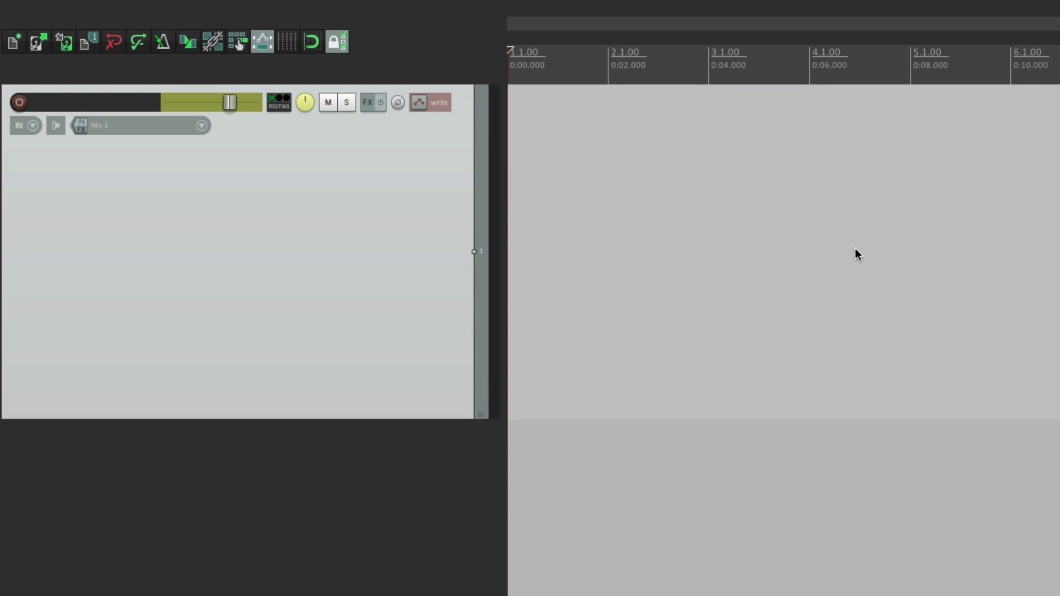
right_click(461, 67)
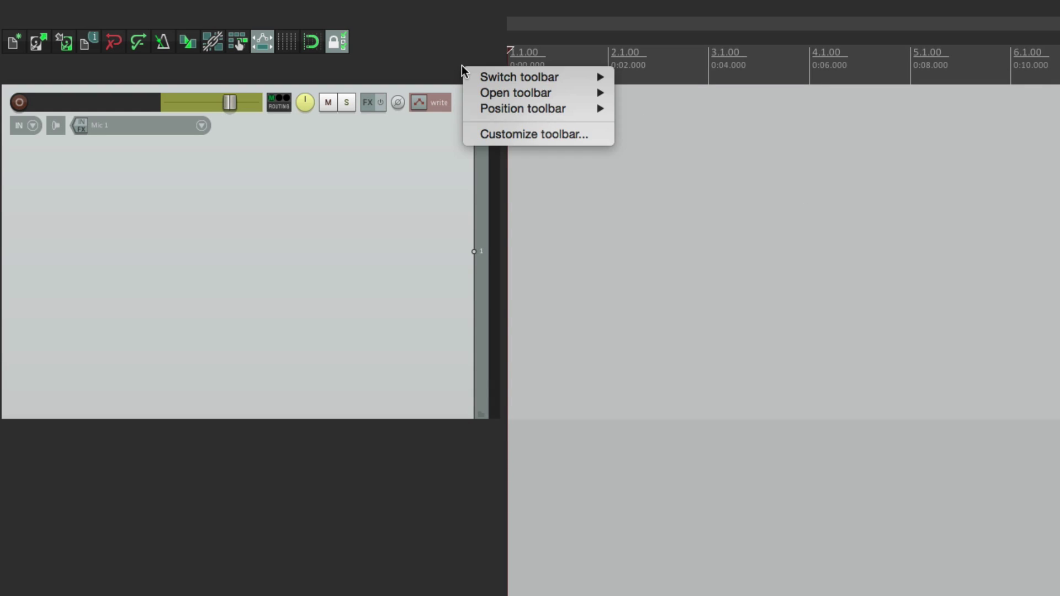
mouse_move(516, 92)
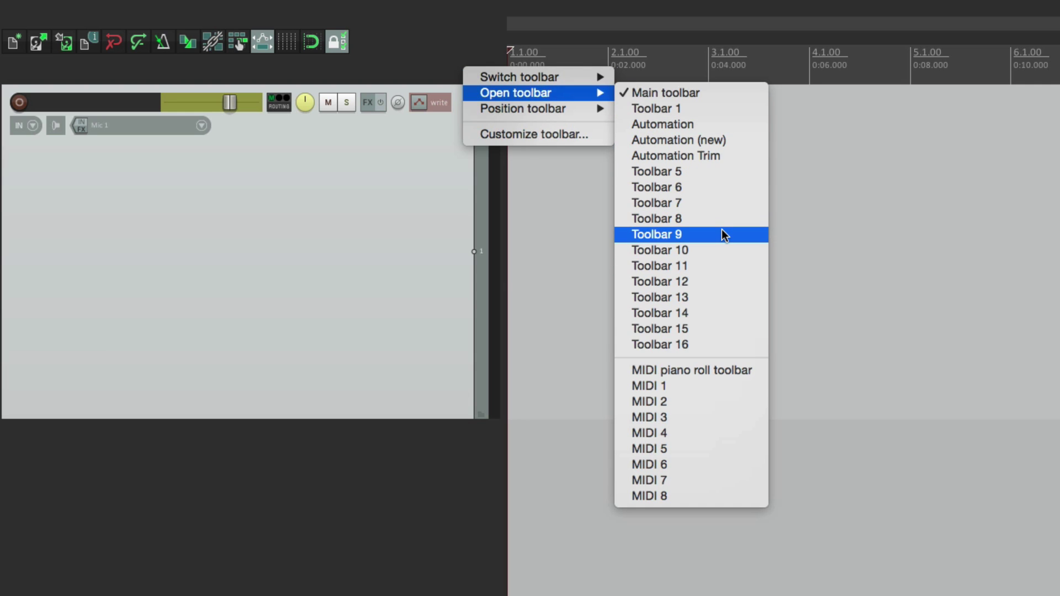
click(743, 125)
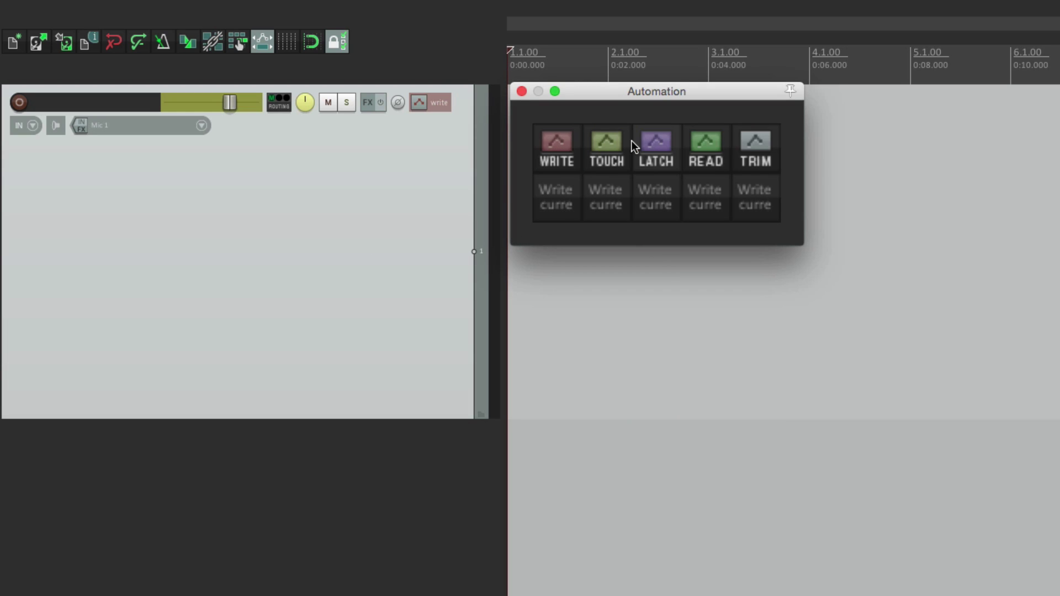
Switch track 1 to read, then to trim/read, and close the Automation toolbar.
click(706, 144)
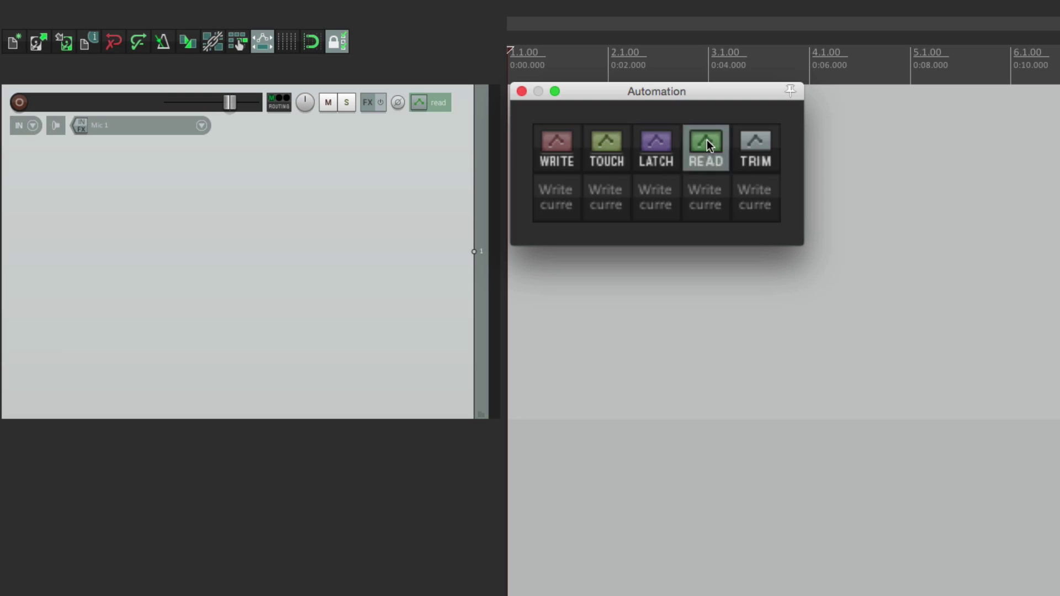
click(753, 142)
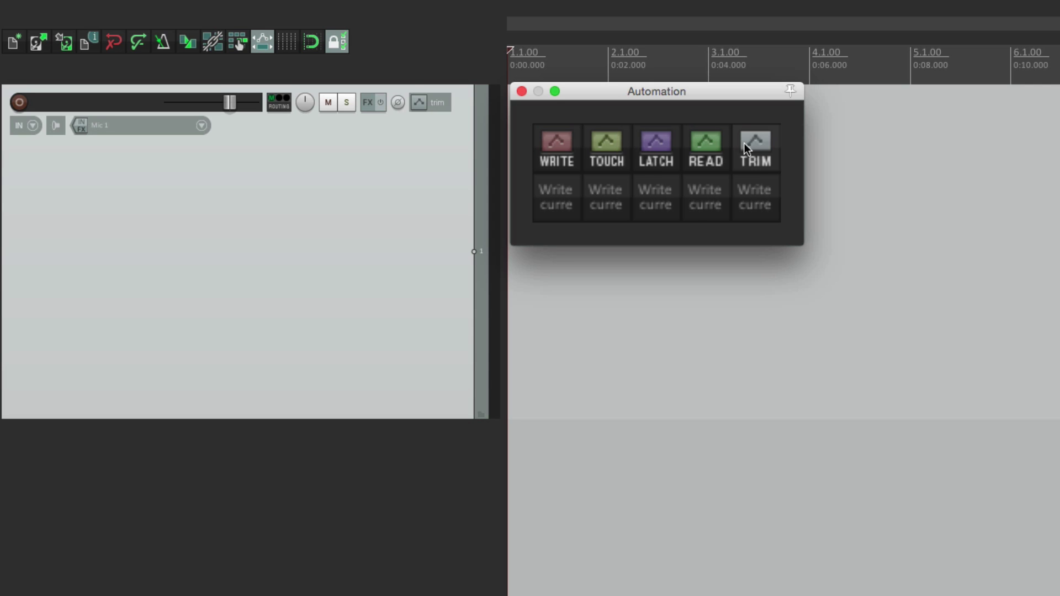
click(521, 91)
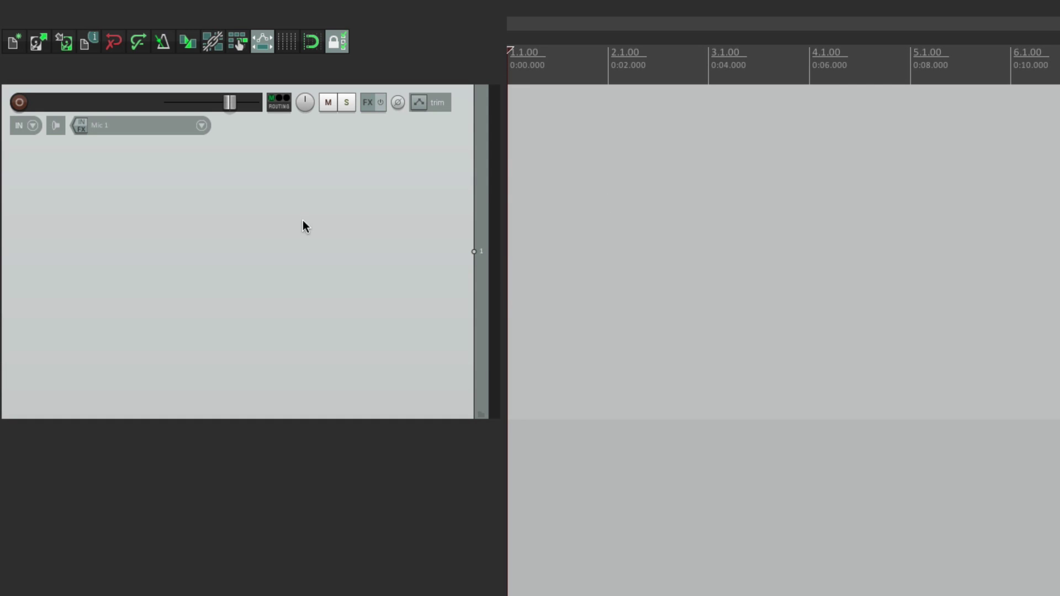
Set track 1 to latch, then write, from its right-click menu, then dismiss the menu.
right_click(322, 209)
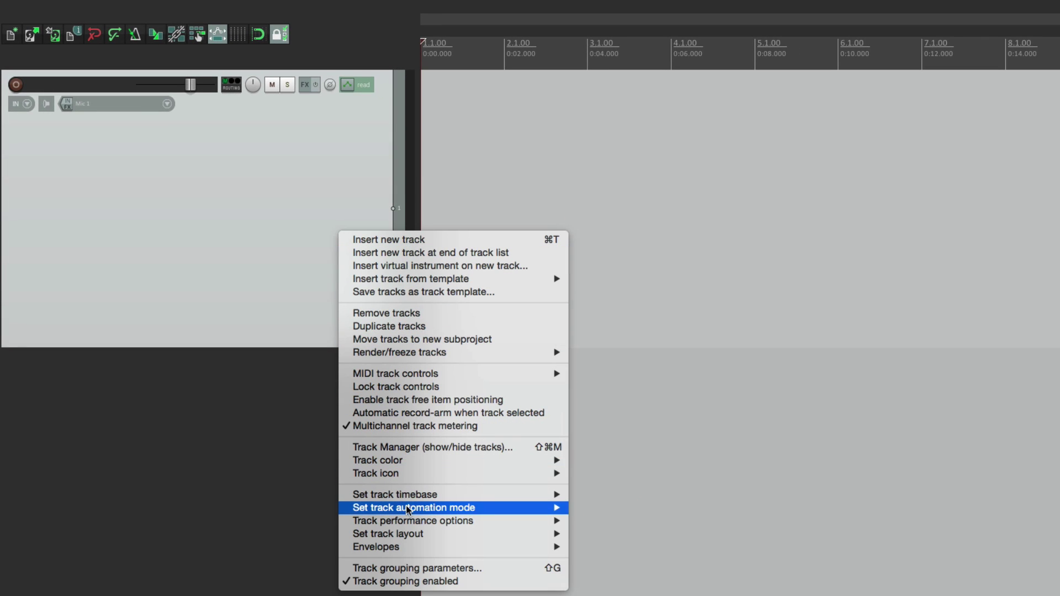
mouse_move(414, 508)
click(619, 548)
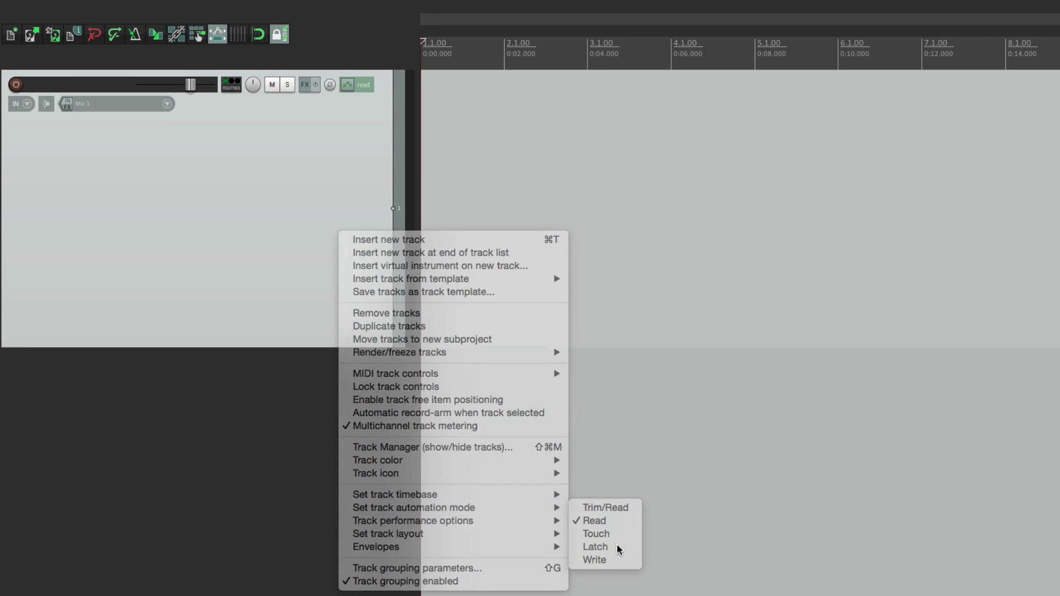
right_click(337, 236)
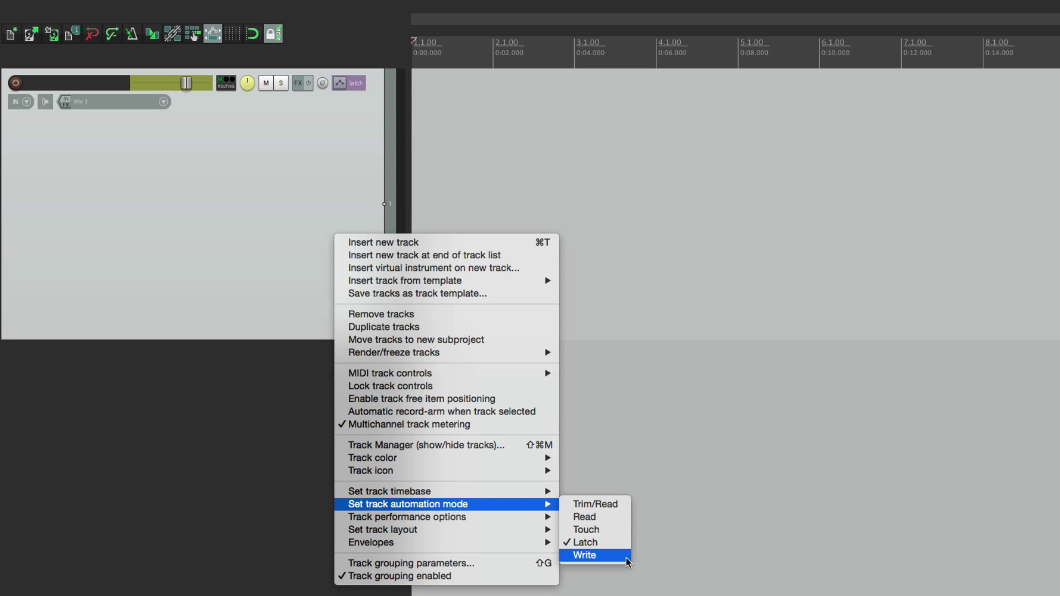
click(627, 556)
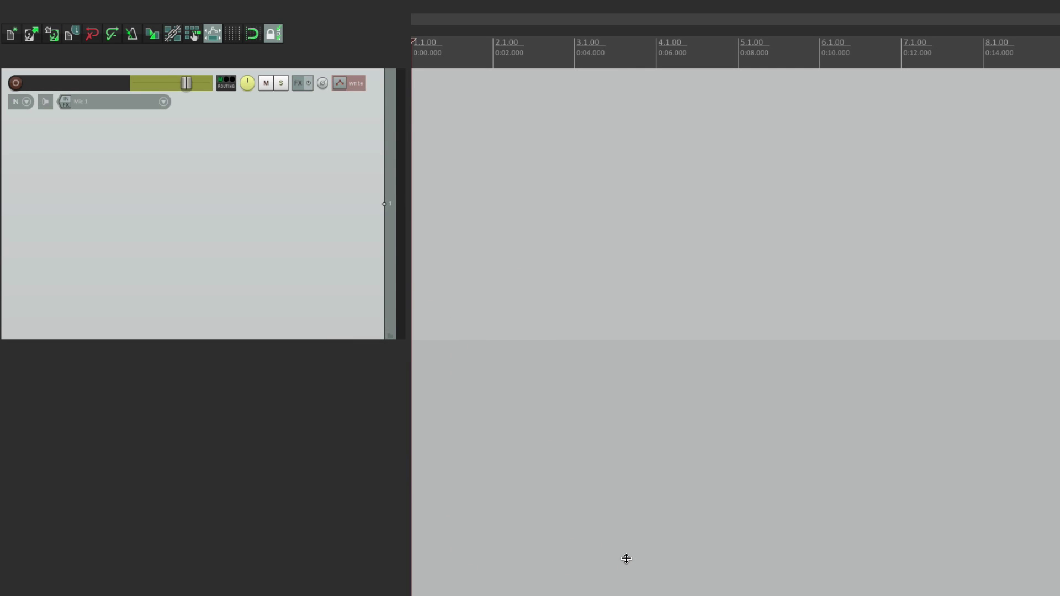
right_click(329, 233)
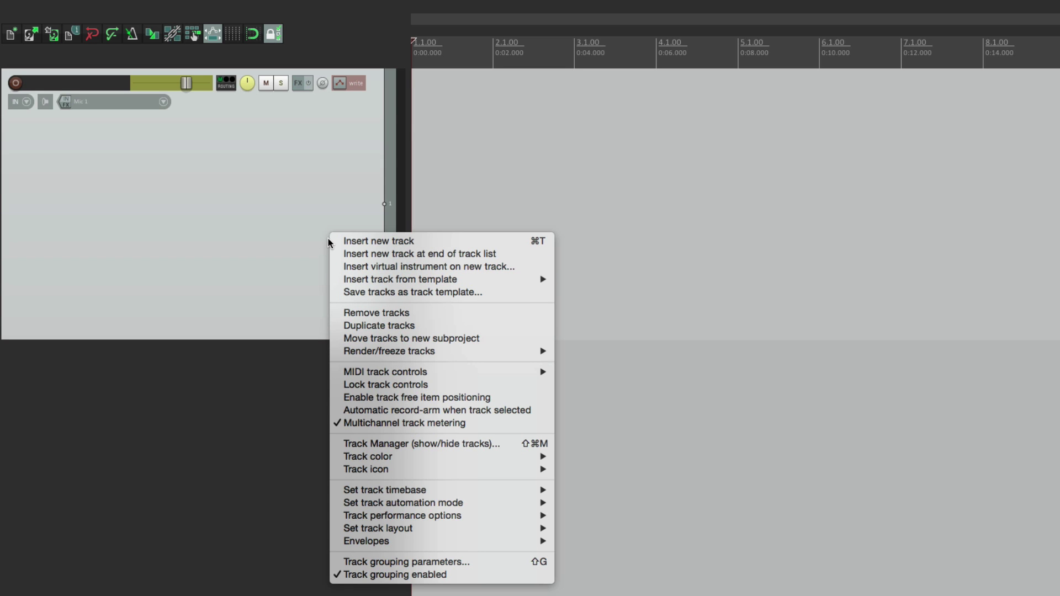
click(266, 160)
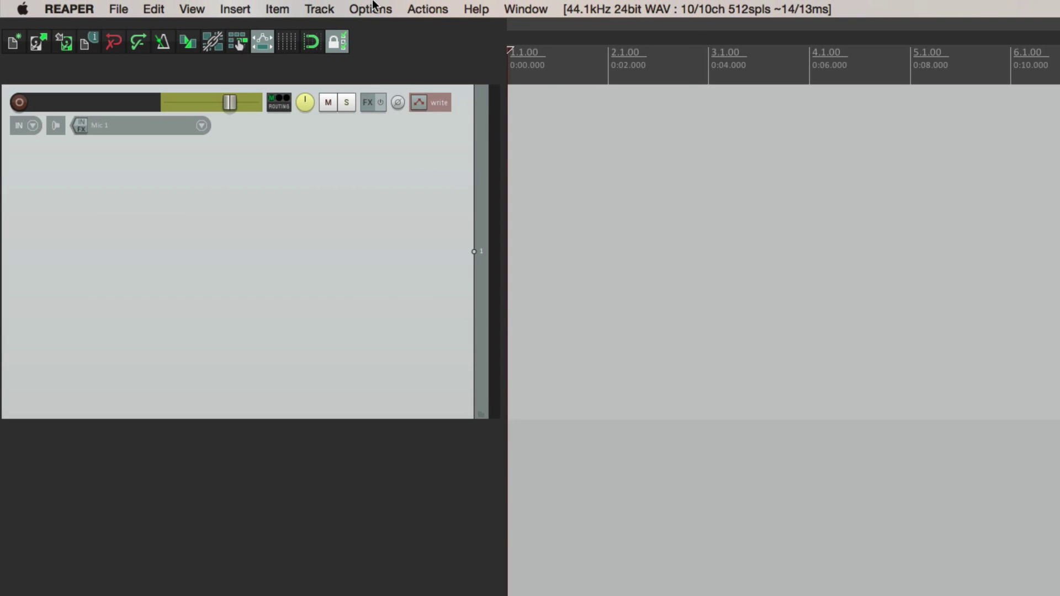
Open Customize menus/toolbars on the 'Track control panel context' menu.
click(373, 6)
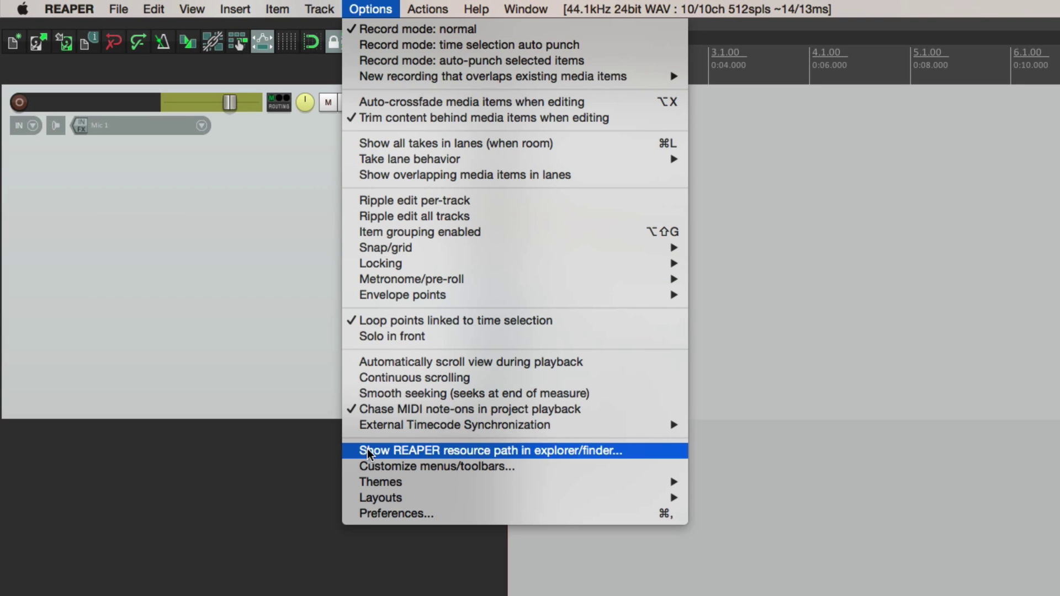
click(352, 469)
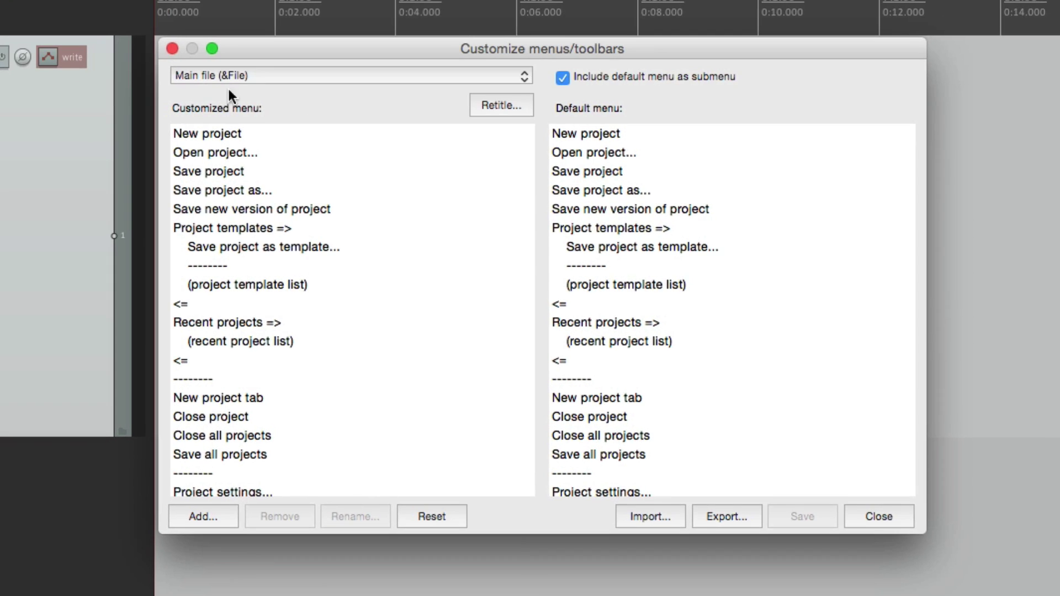
click(270, 70)
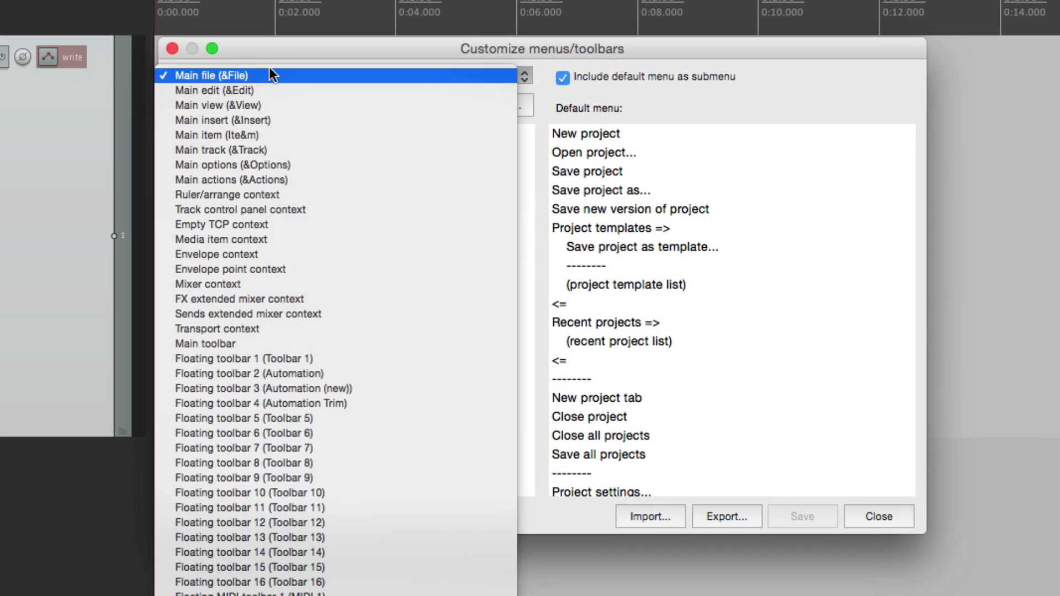
click(319, 209)
scroll(373, 201, down, 10)
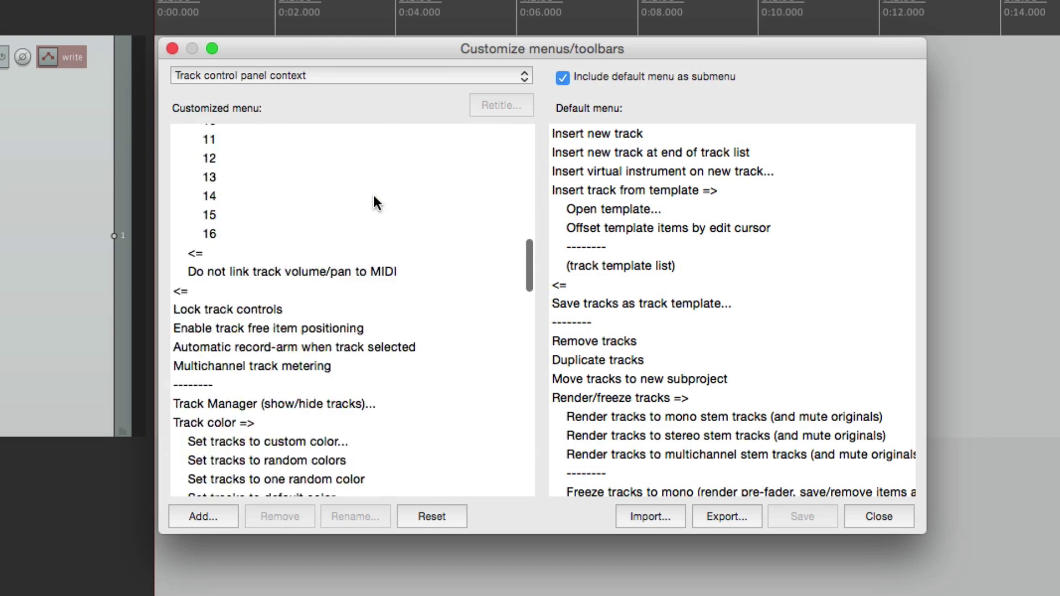
scroll(373, 204, down, 10)
scroll(373, 204, down, 10)
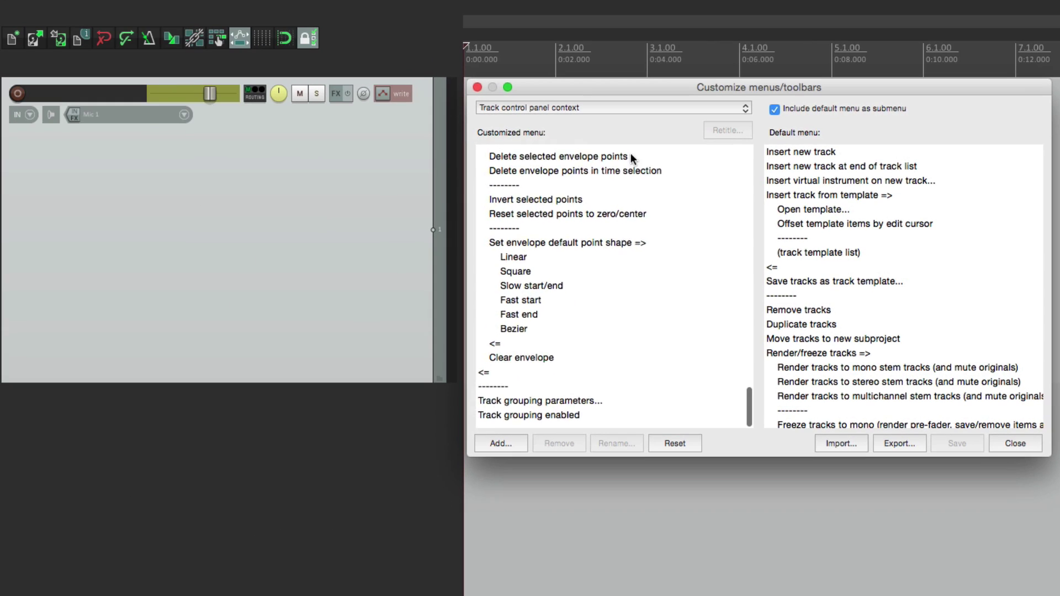
Preview the track right-click menu twice for comparison.
right_click(353, 205)
click(298, 187)
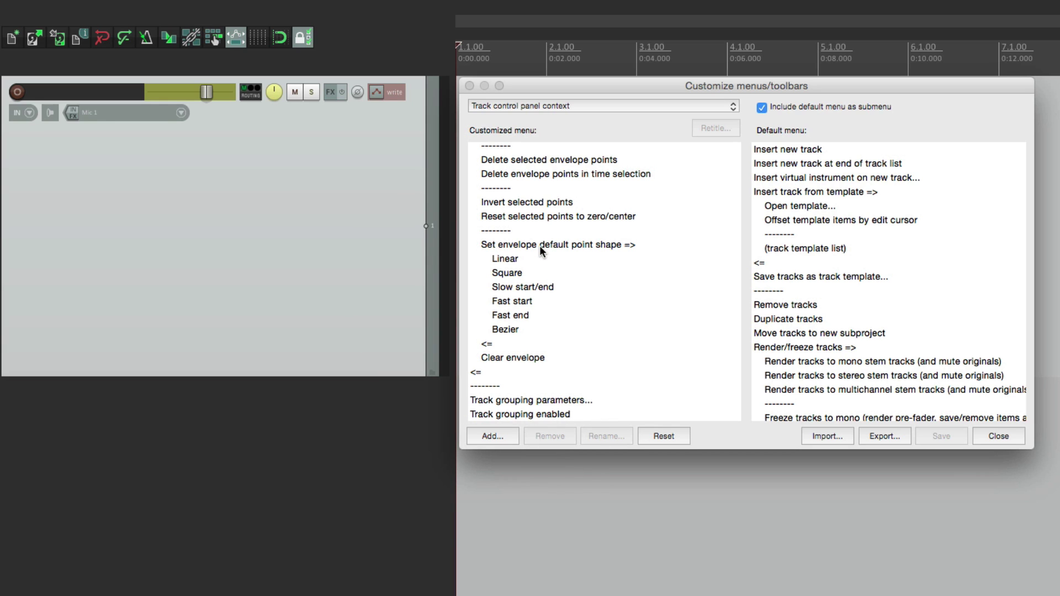
right_click(352, 212)
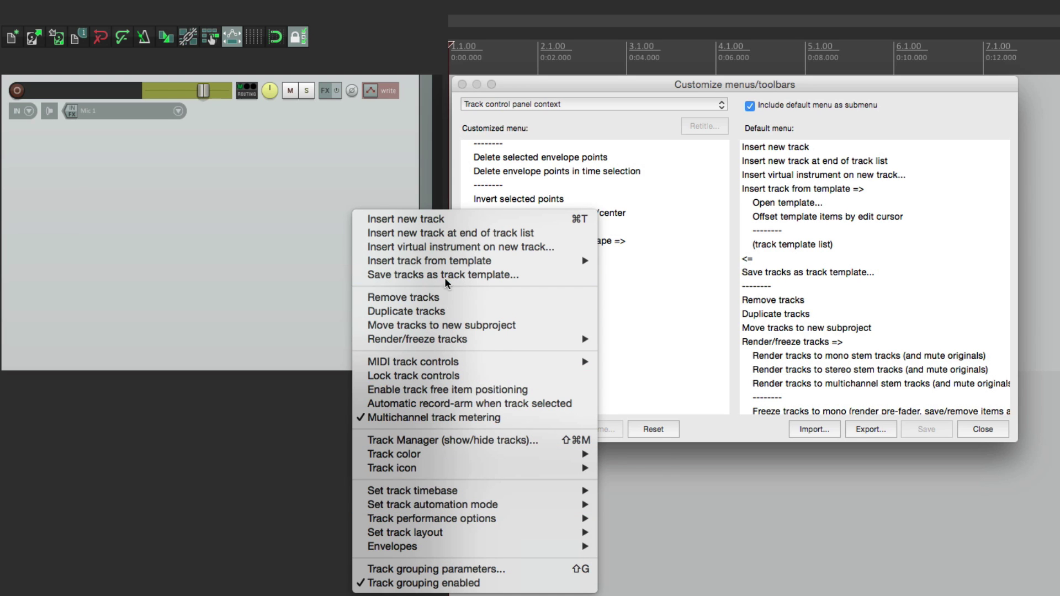
click(438, 224)
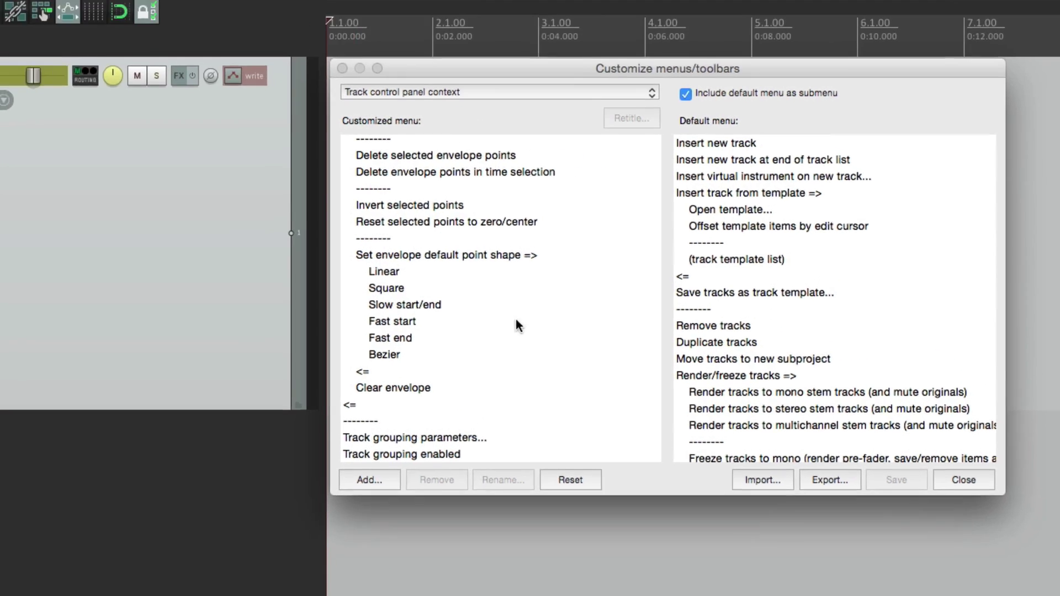
scroll(517, 325, up, 5)
scroll(515, 325, up, 3)
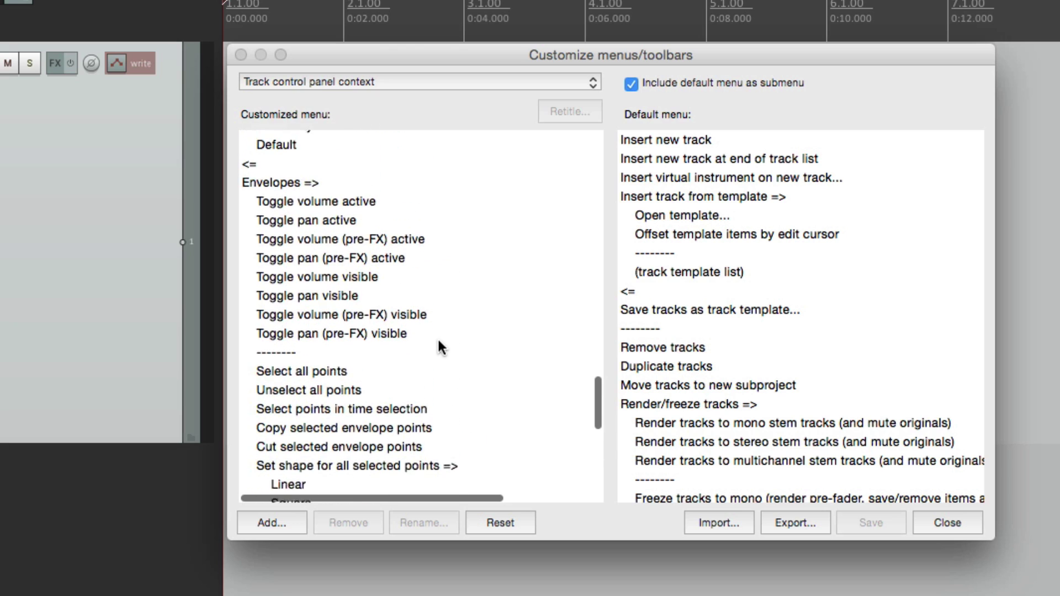
scroll(517, 326, up, 1)
scroll(516, 325, up, 3)
scroll(437, 346, up, 4)
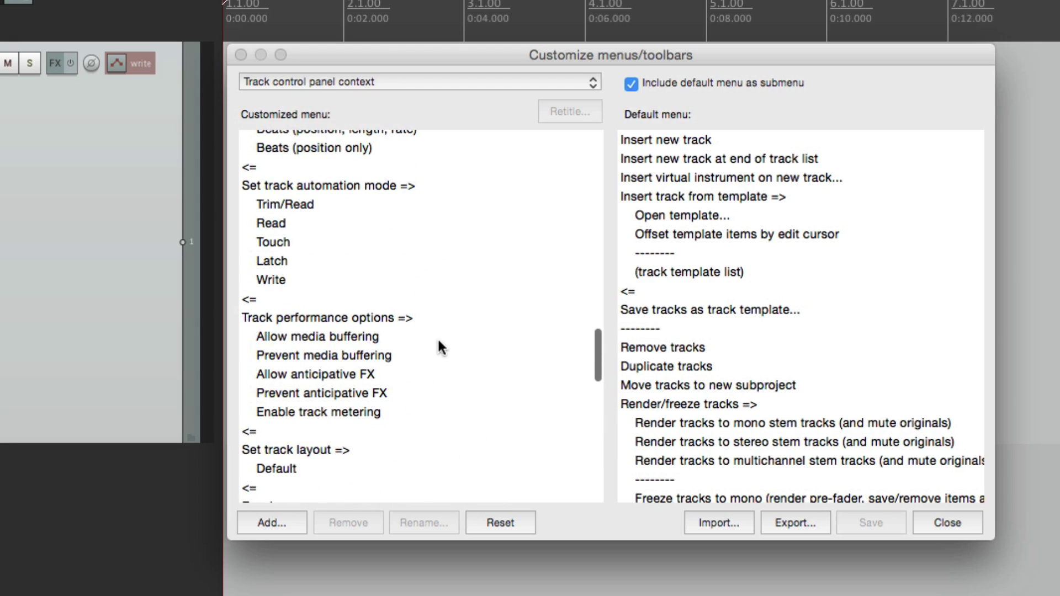
Add a separator at the top of the menu and paste Trim/Read above it.
click(349, 207)
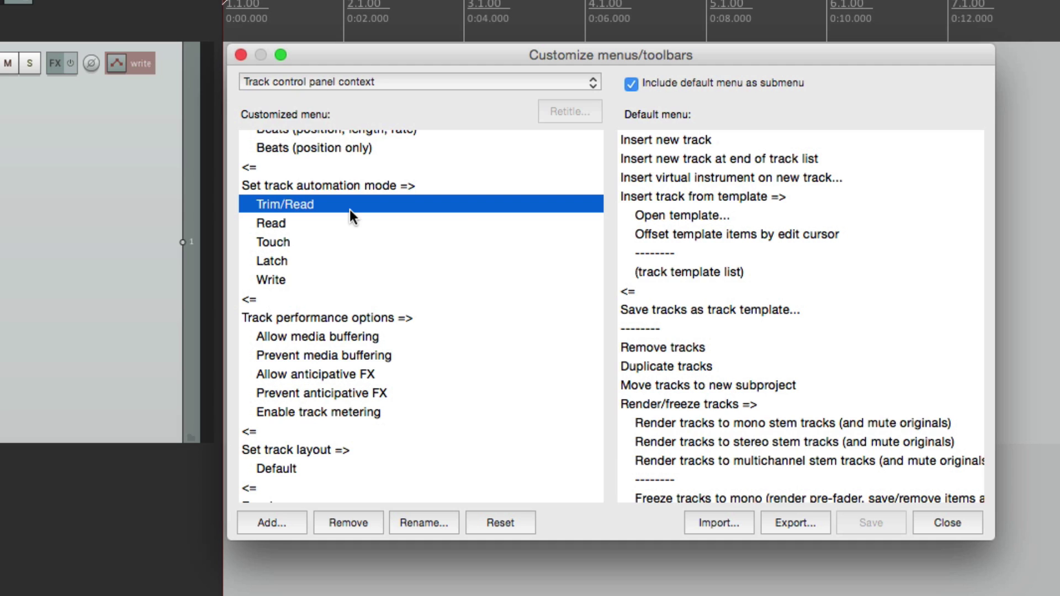
right_click(350, 209)
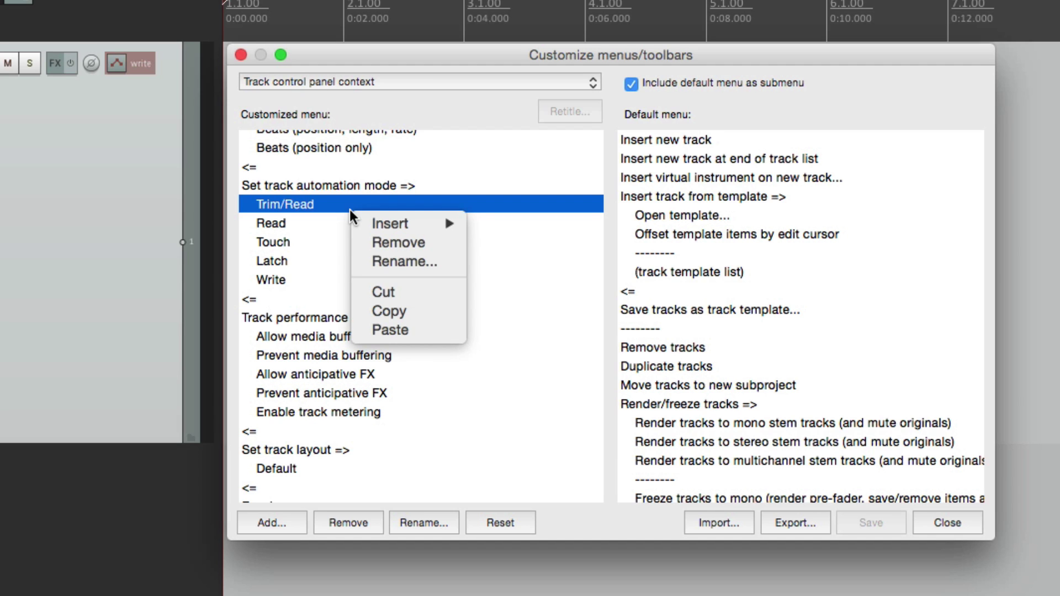
click(355, 310)
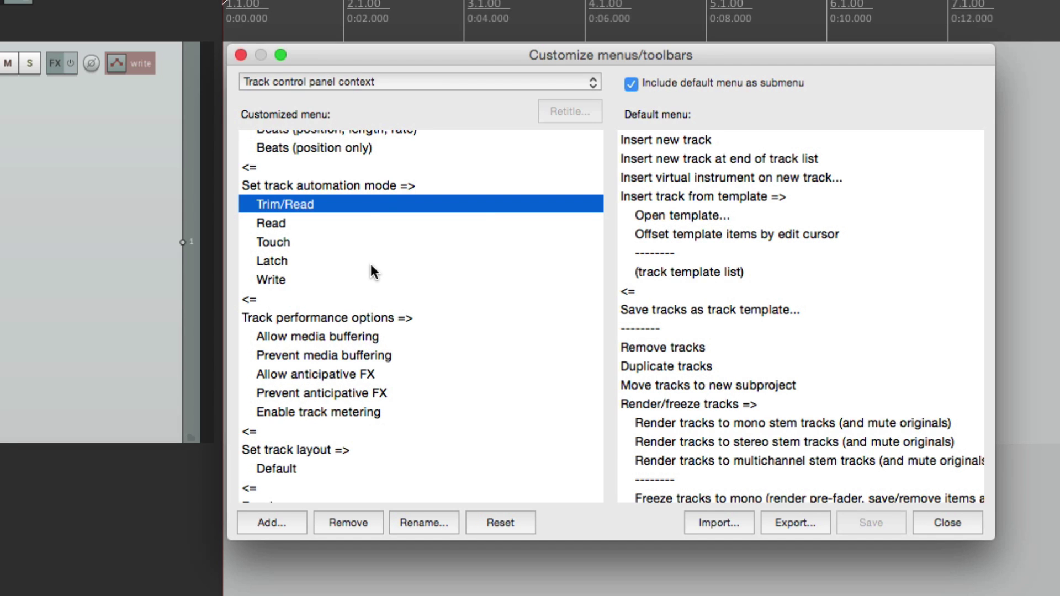
scroll(370, 265, up, 10)
scroll(370, 265, up, 2)
click(329, 139)
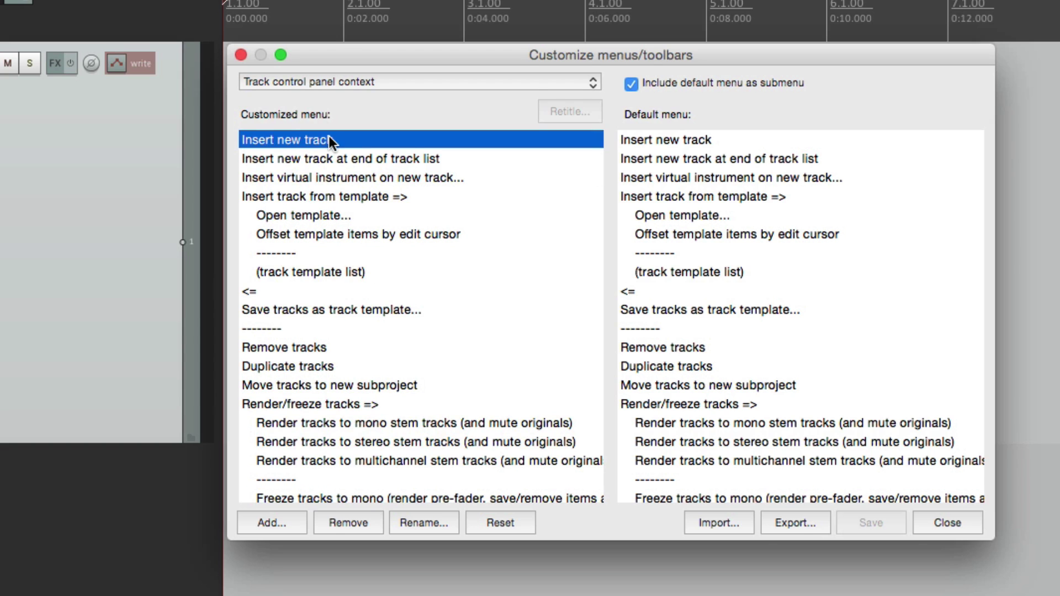
click(296, 512)
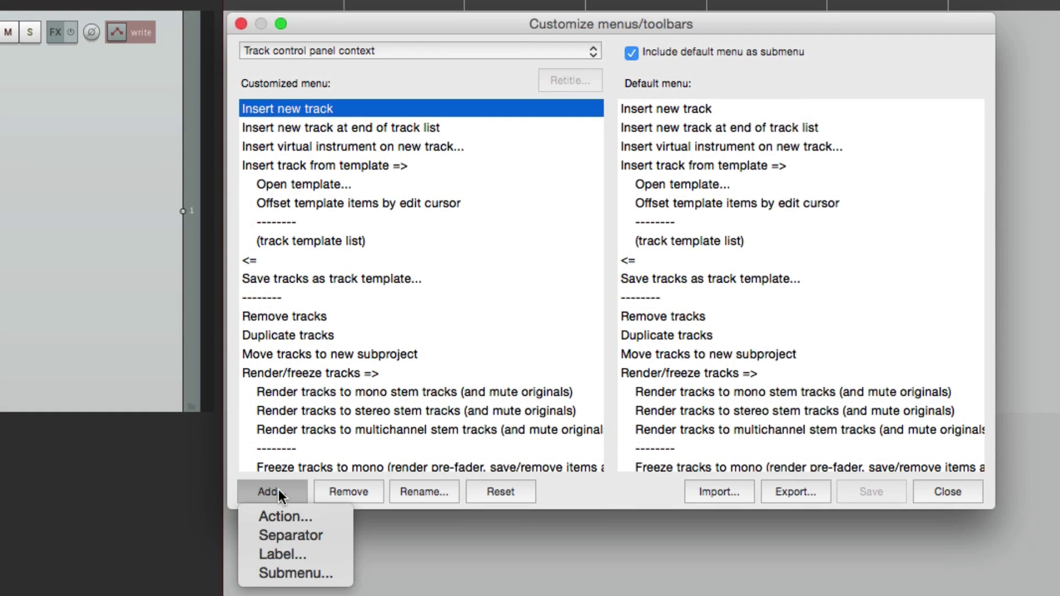
click(322, 537)
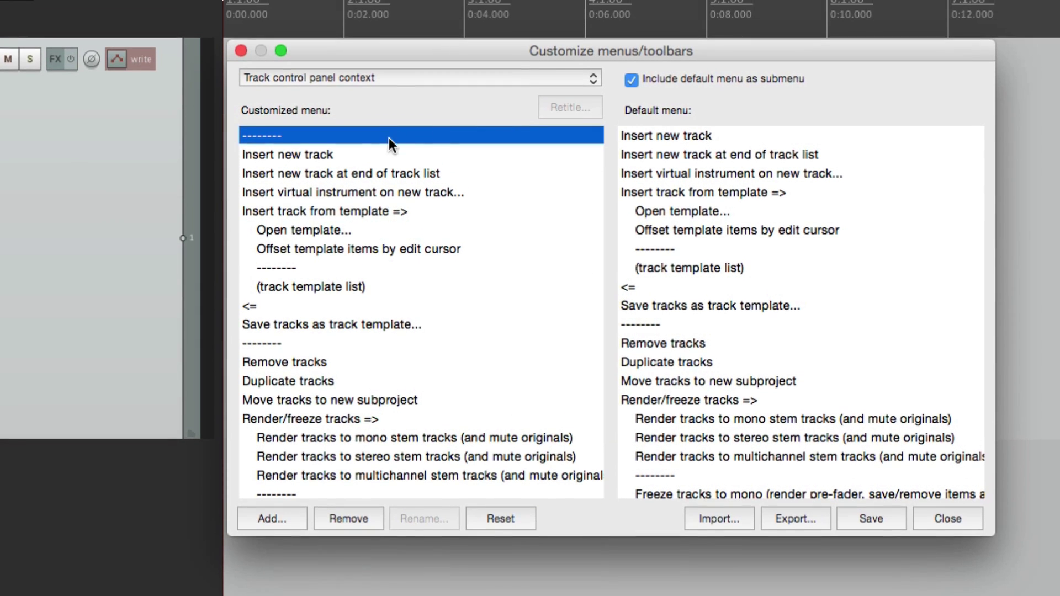
right_click(337, 138)
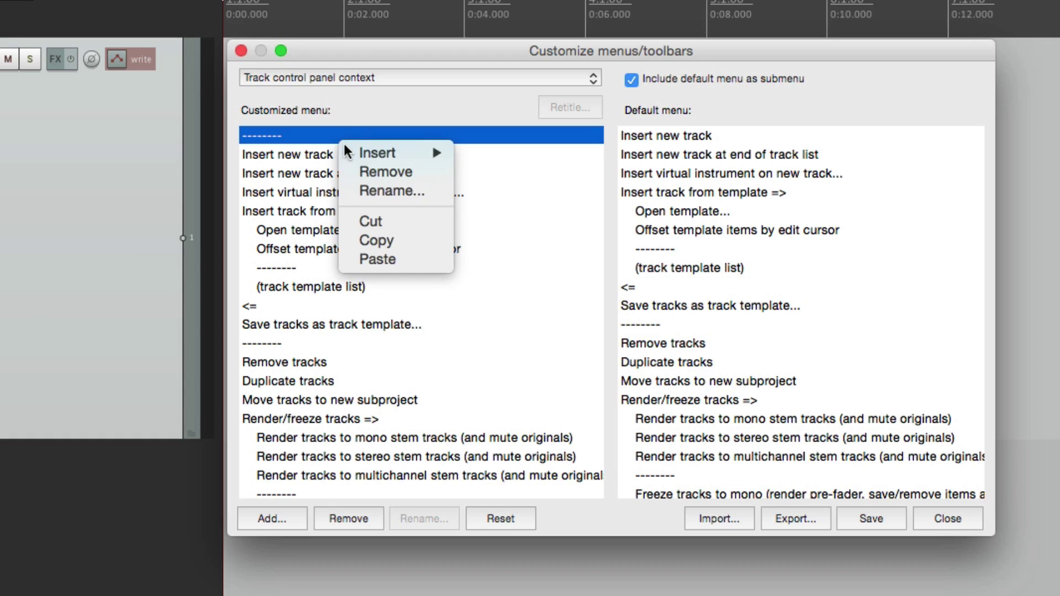
click(377, 259)
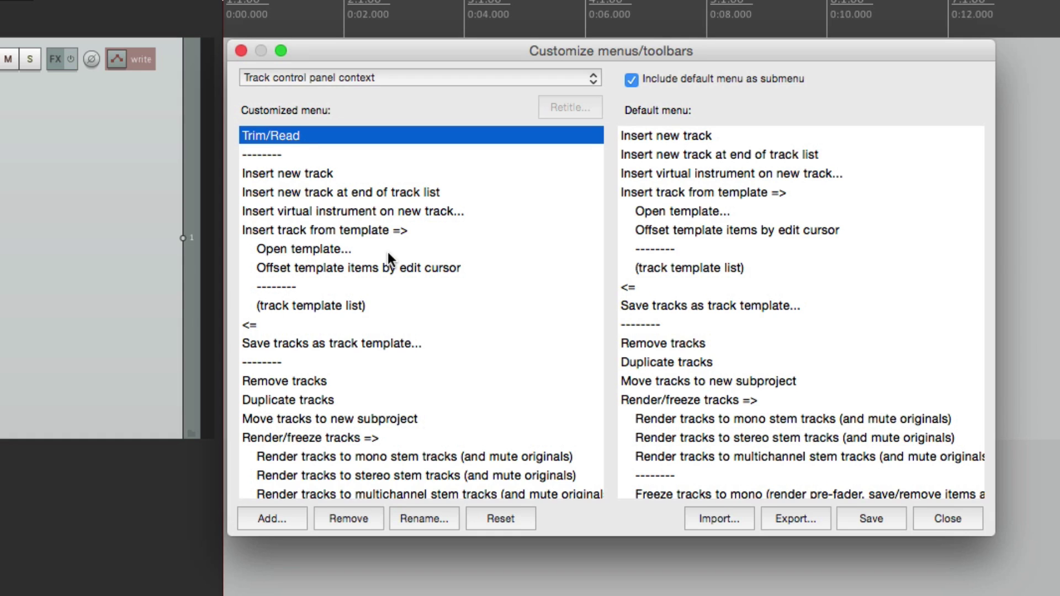
scroll(388, 252, down, 10)
scroll(388, 252, down, 10)
scroll(388, 252, down, 2)
Copy the Read entry and paste it above Trim/Read.
click(344, 315)
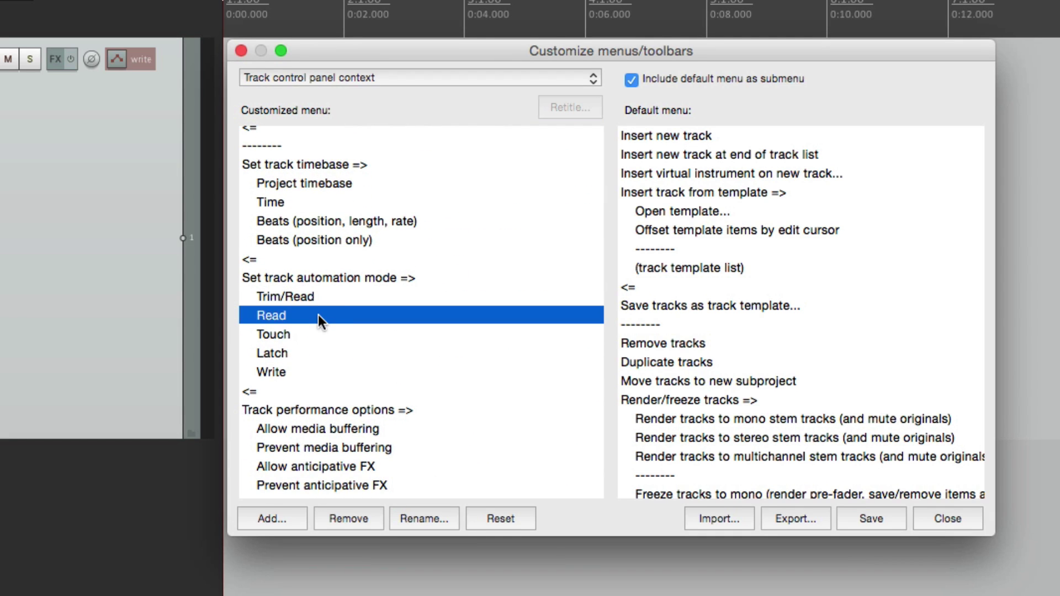
right_click(318, 313)
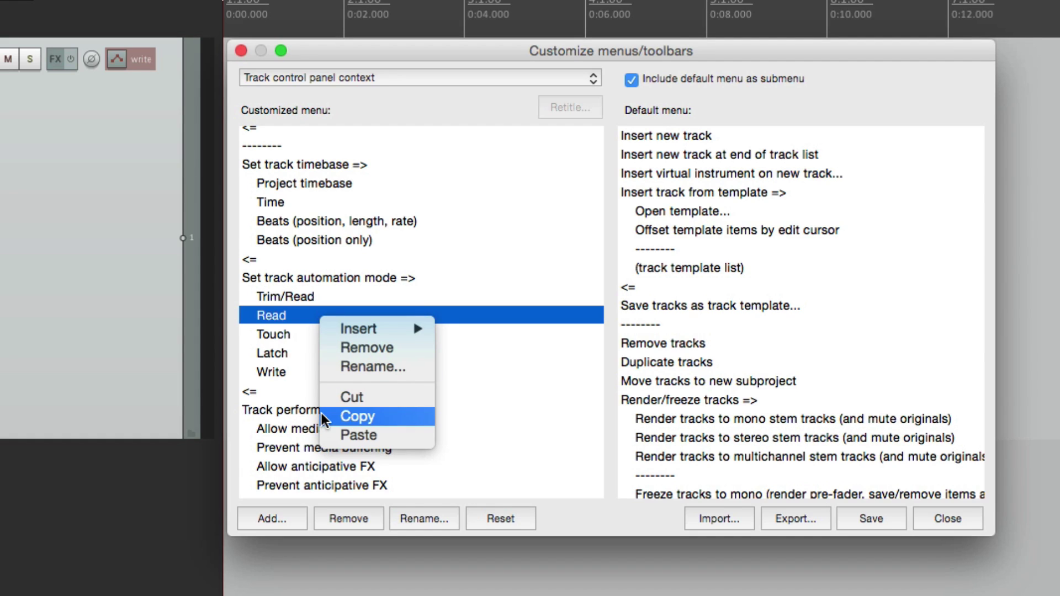
click(322, 413)
click(291, 375)
click(309, 315)
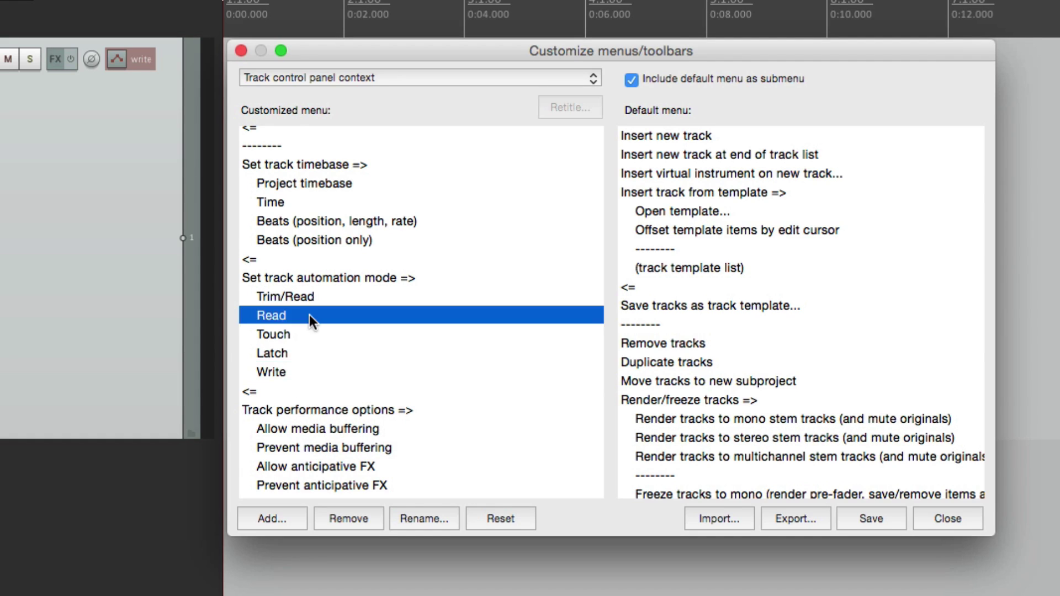
scroll(319, 315, down, 10)
scroll(320, 315, up, 15)
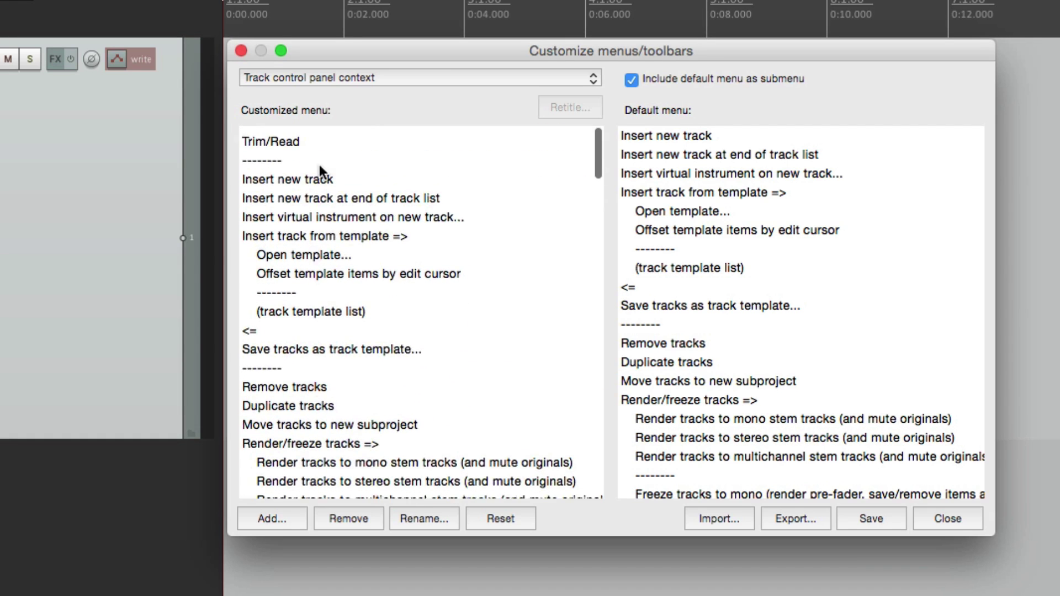
click(319, 136)
key(ctrl+v)
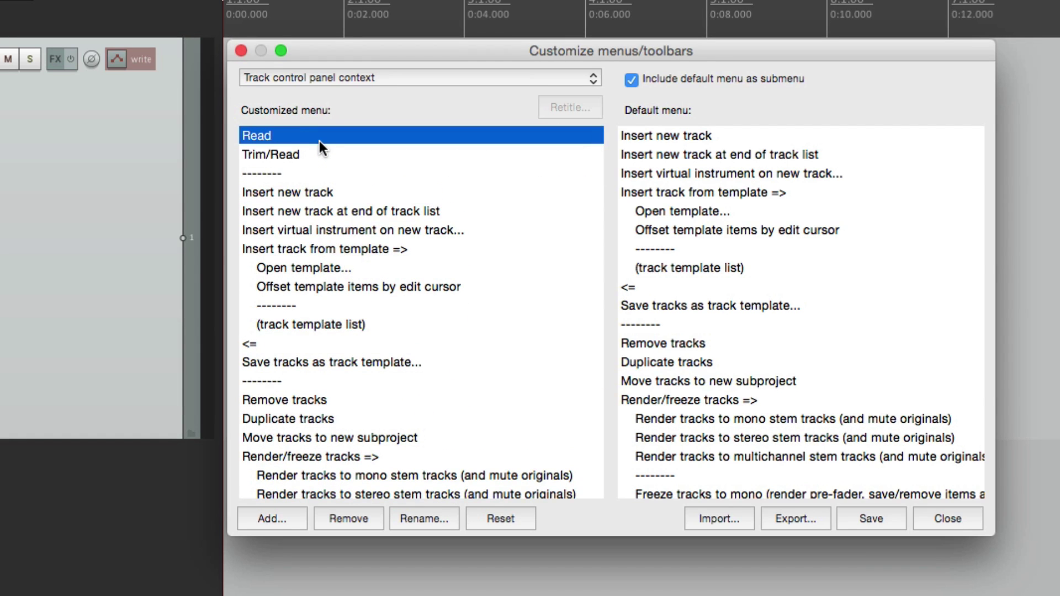
scroll(415, 276, down, 10)
scroll(414, 284, down, 5)
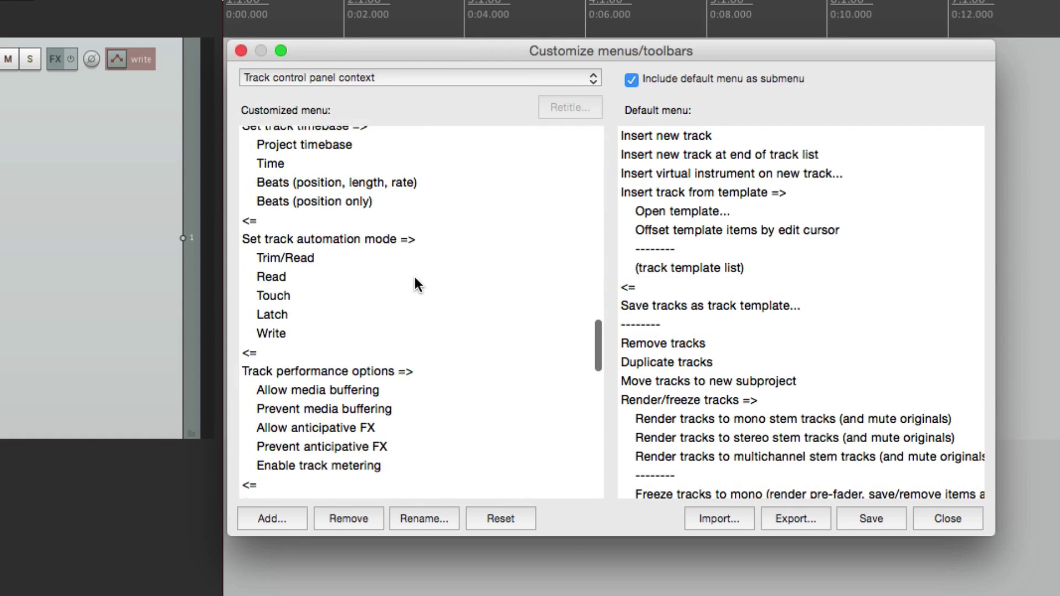
Paste Touch and Latch near the top and pick Write for placement.
click(333, 286)
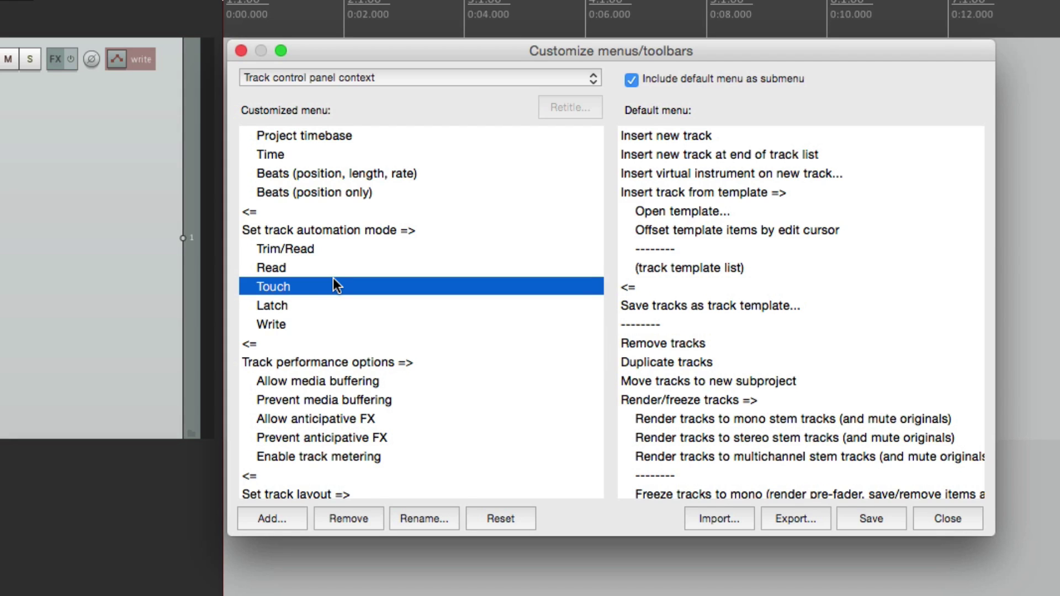
scroll(333, 286, up, 10)
click(312, 154)
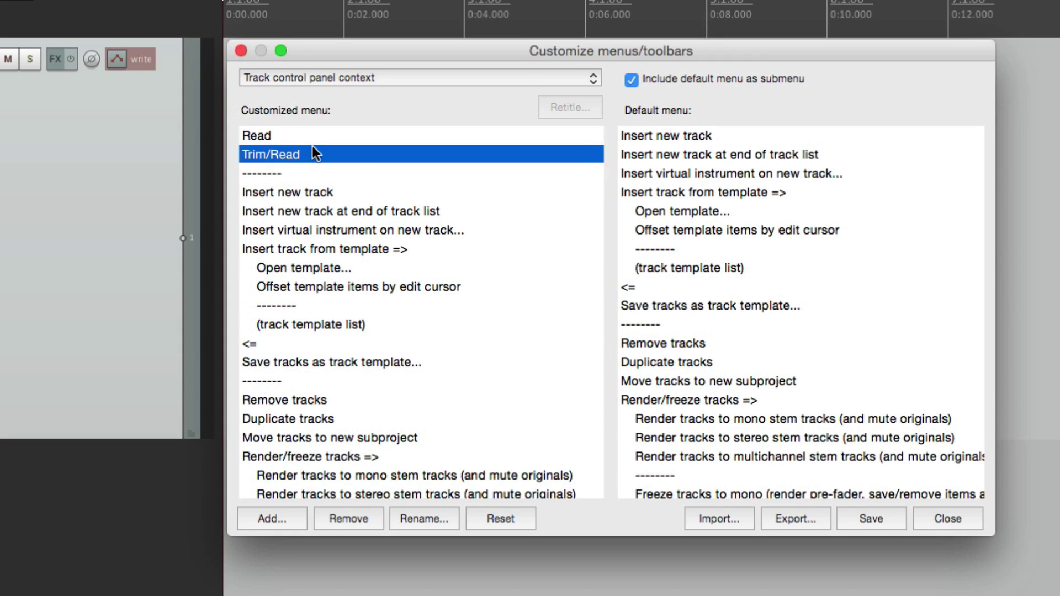
key(ctrl+v)
scroll(379, 218, down, 10)
scroll(379, 218, down, 5)
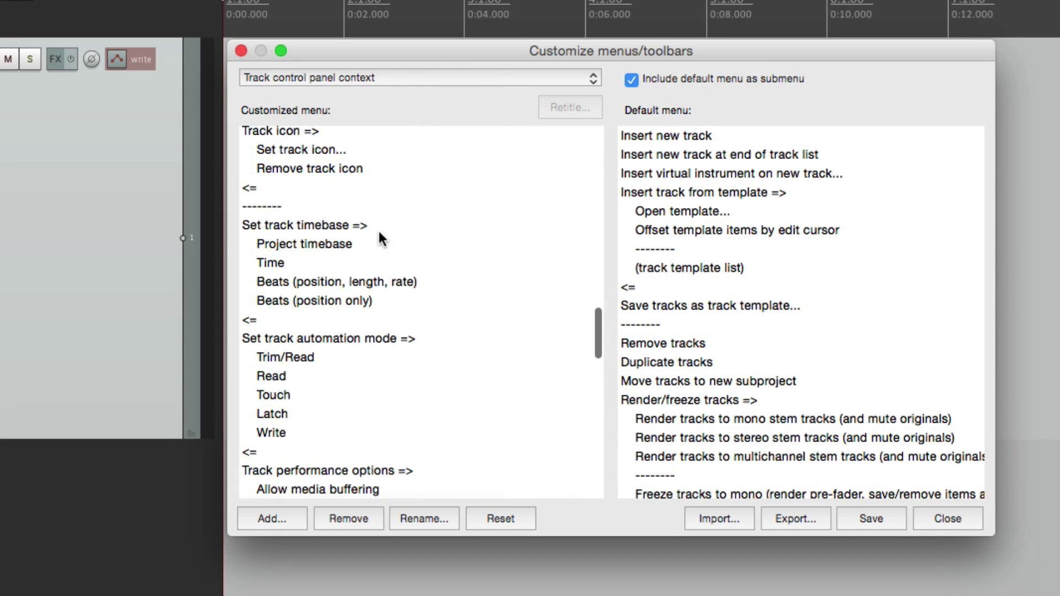
click(329, 412)
scroll(329, 412, up, 10)
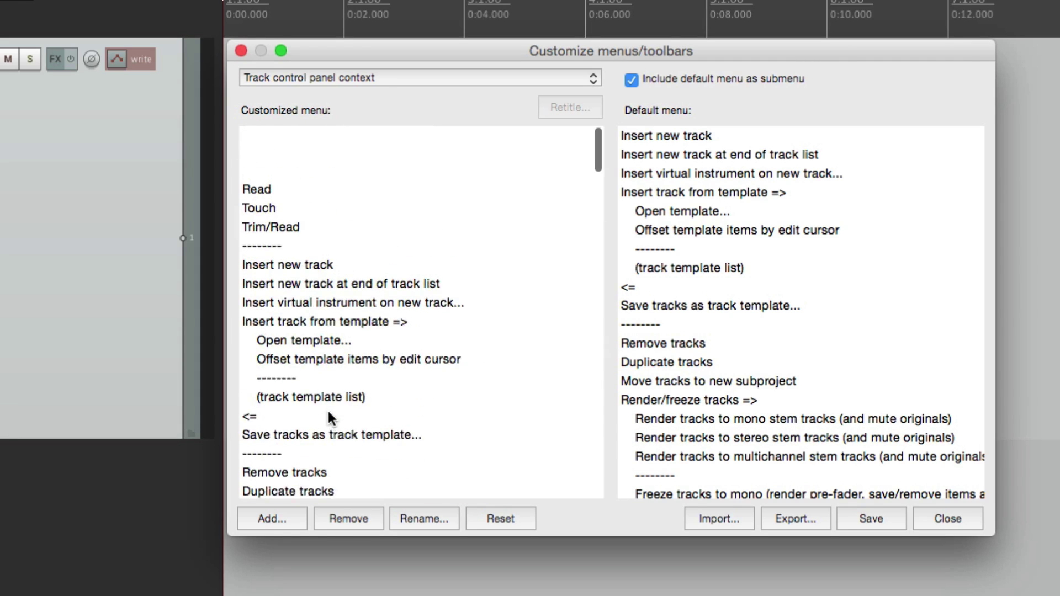
click(317, 157)
key(ctrl+v)
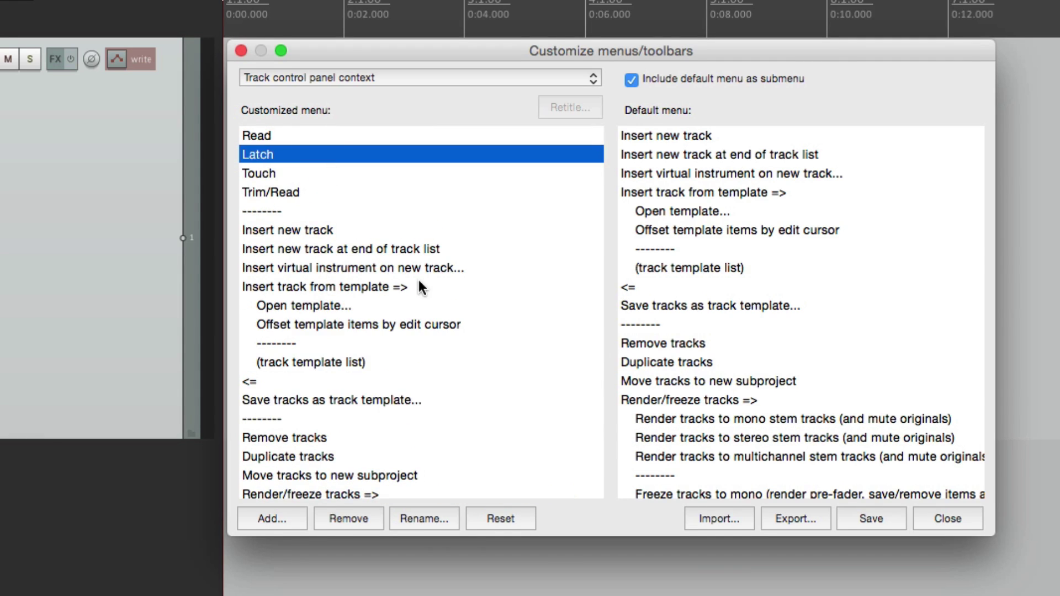
scroll(419, 285, down, 10)
scroll(359, 279, down, 3)
click(342, 264)
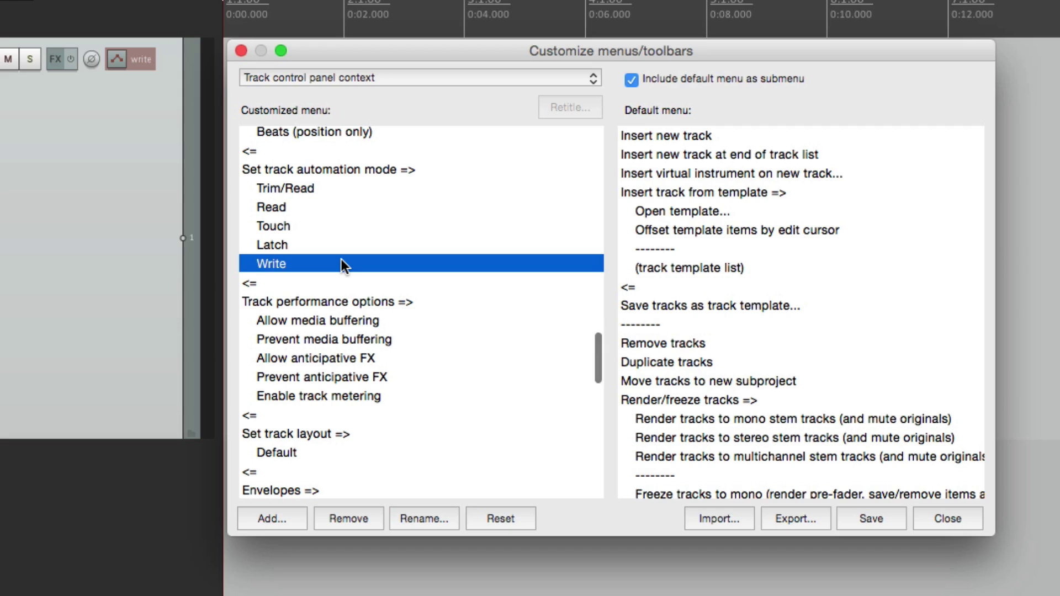
scroll(431, 317, up, 10)
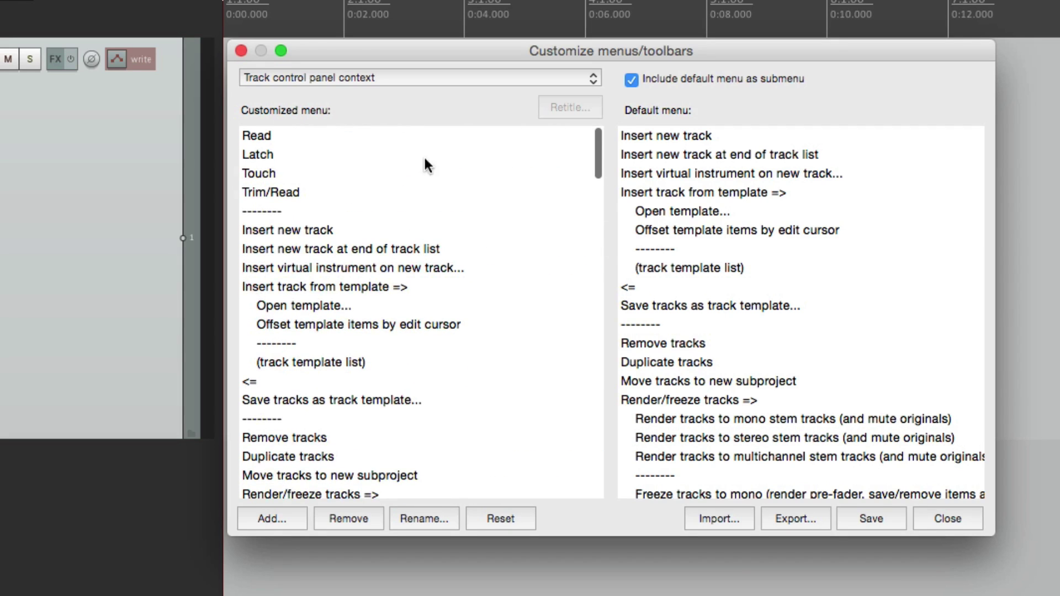
click(408, 157)
click(410, 137)
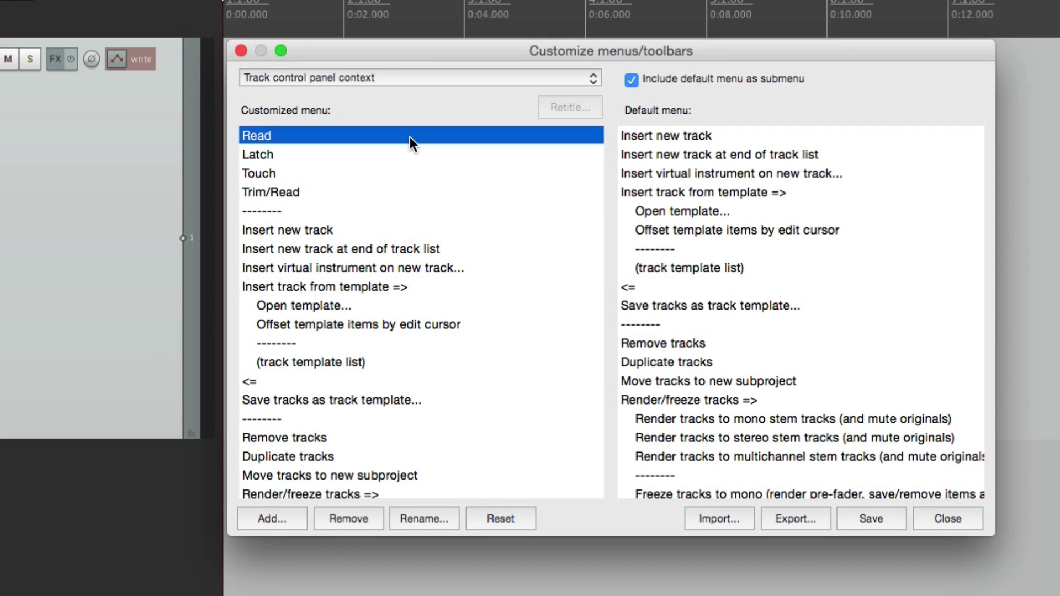
Drag the top entries into Write, Touch, Latch, Read order.
key(Up)
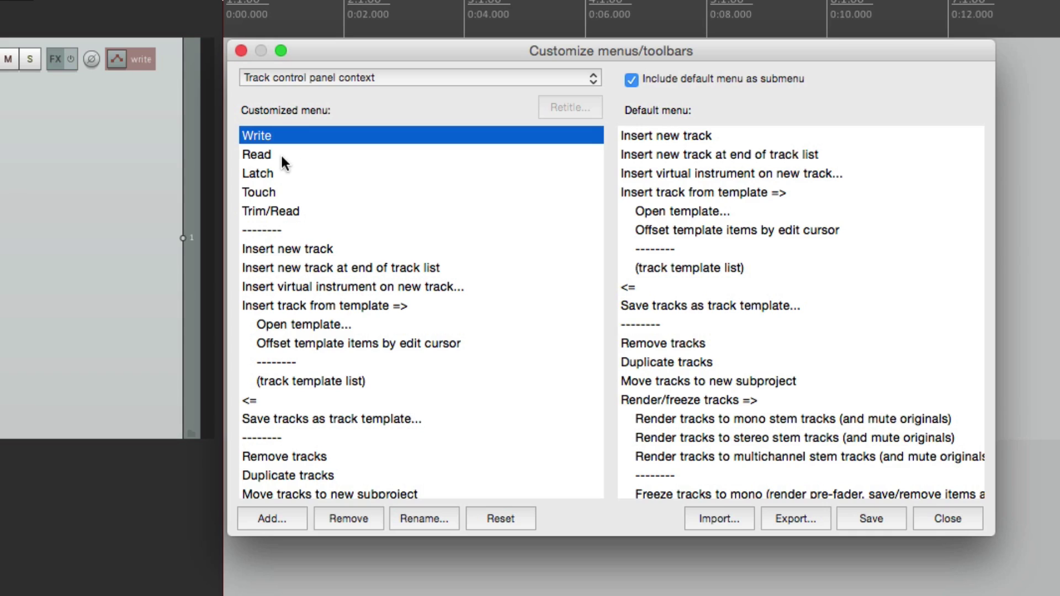
mouse_move(280, 154)
mouse_down()
mouse_move(284, 142)
mouse_move(278, 173)
mouse_up()
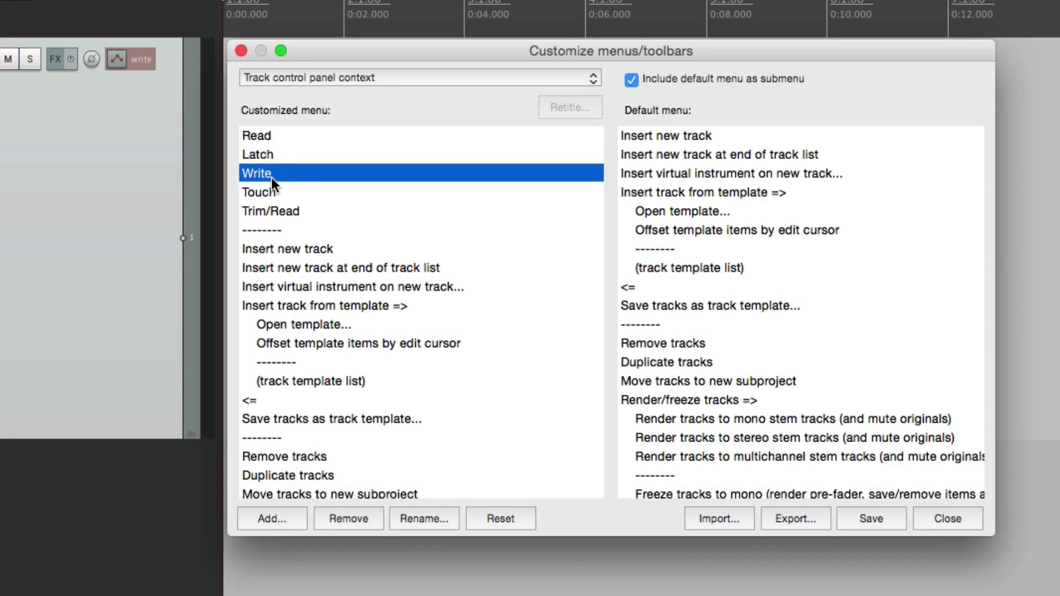
drag(273, 177, 278, 136)
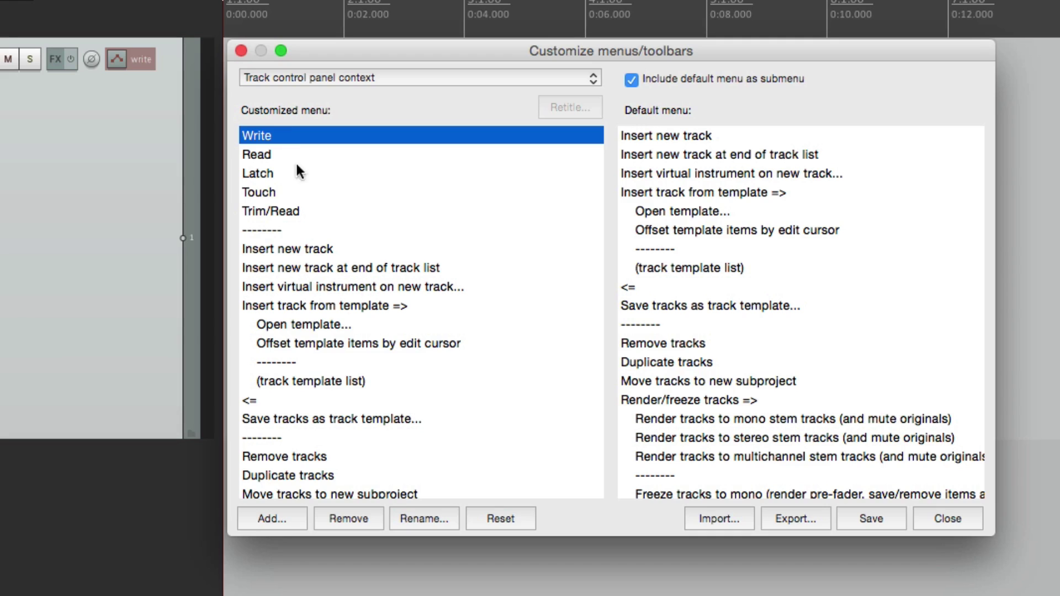
drag(291, 195, 292, 158)
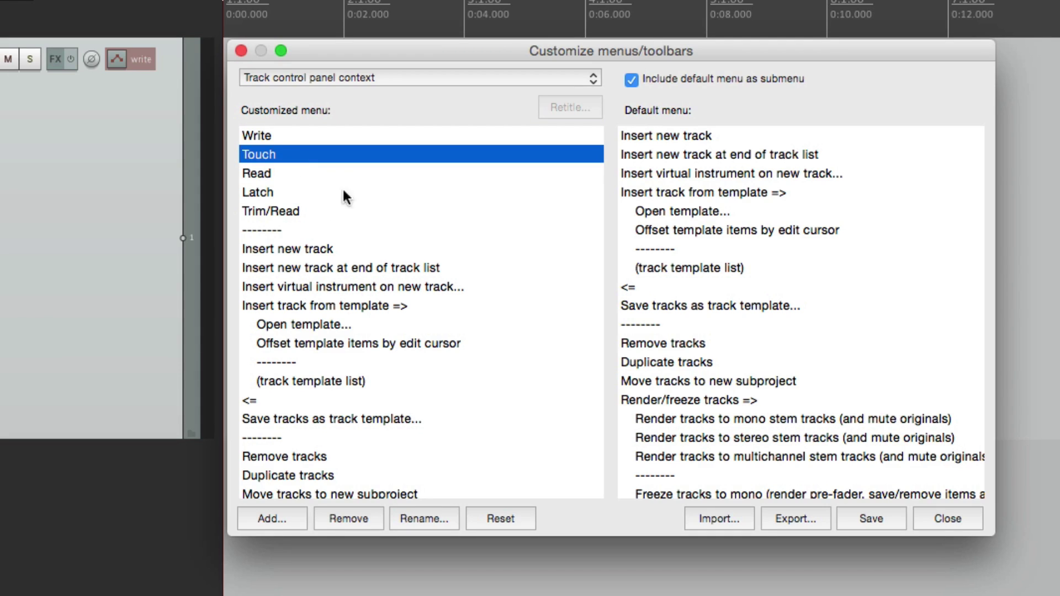
drag(269, 195, 269, 173)
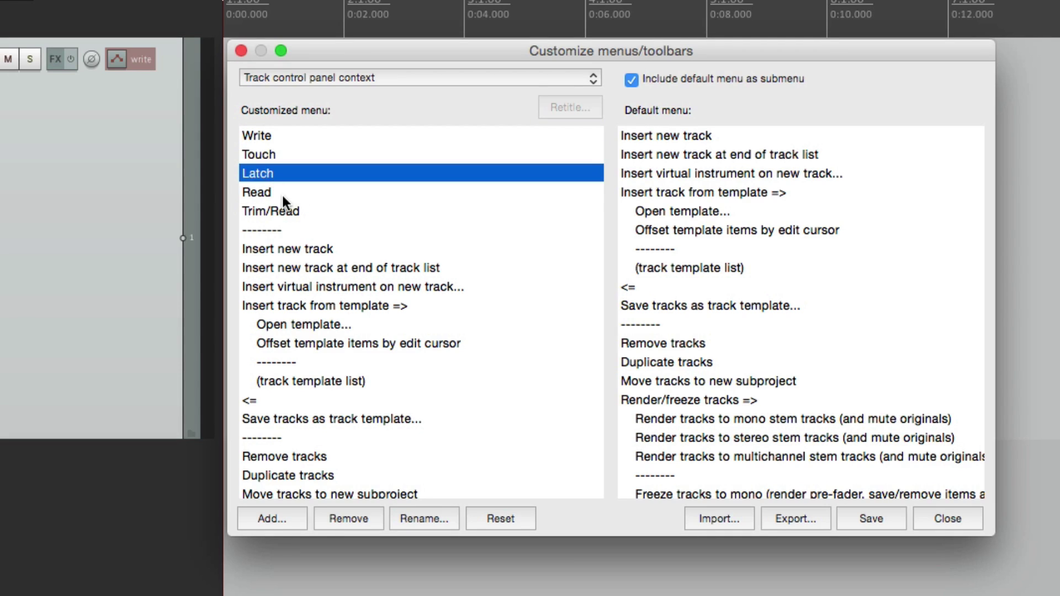
Check the Read and Trim/Read positions, then save and close the customization window.
click(282, 195)
click(318, 209)
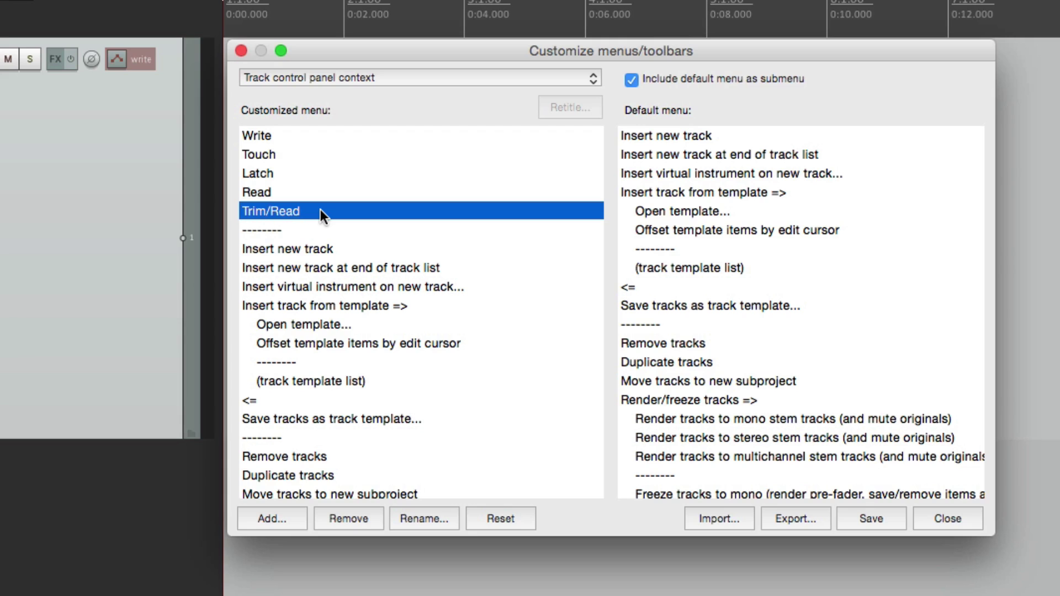
click(879, 520)
click(941, 522)
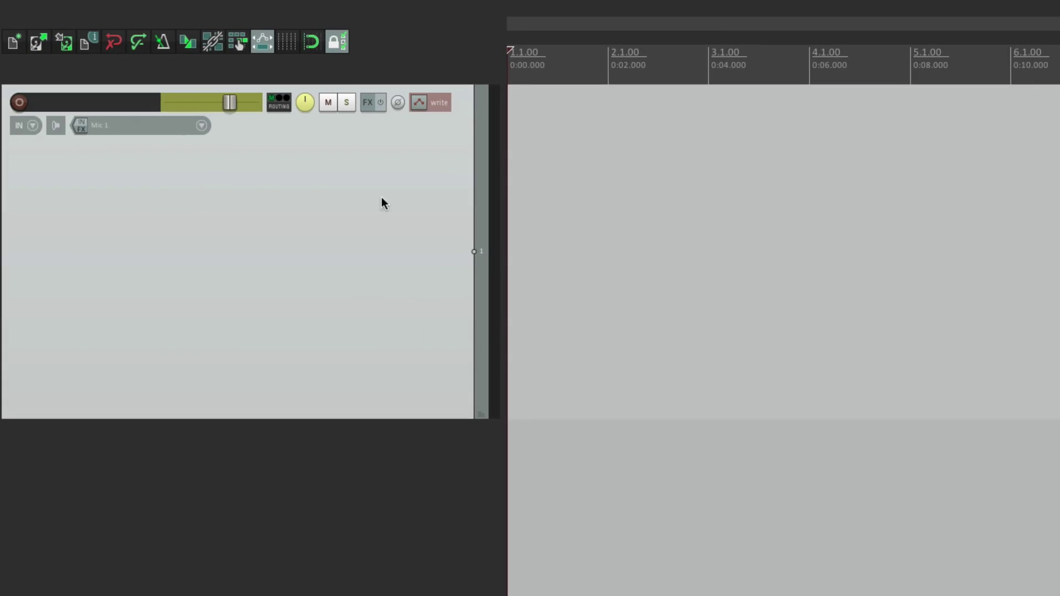
Right-click track 1's panel to show Write, Touch, Latch, Read and Trim/Read at the top.
right_click(381, 228)
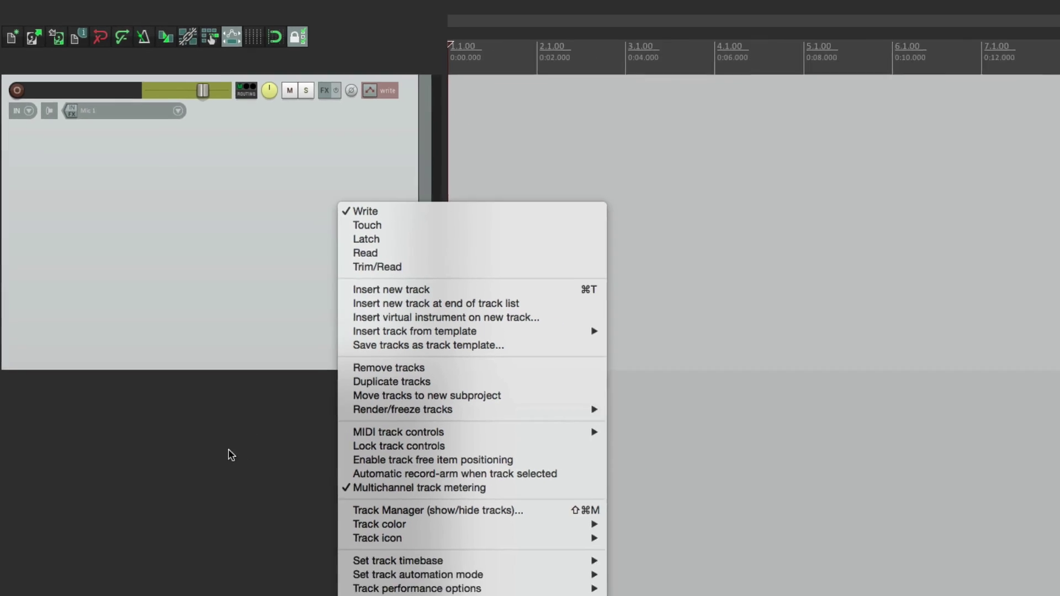
Insert a second track below track 1 and set it to write mode.
click(364, 393)
double_click(340, 384)
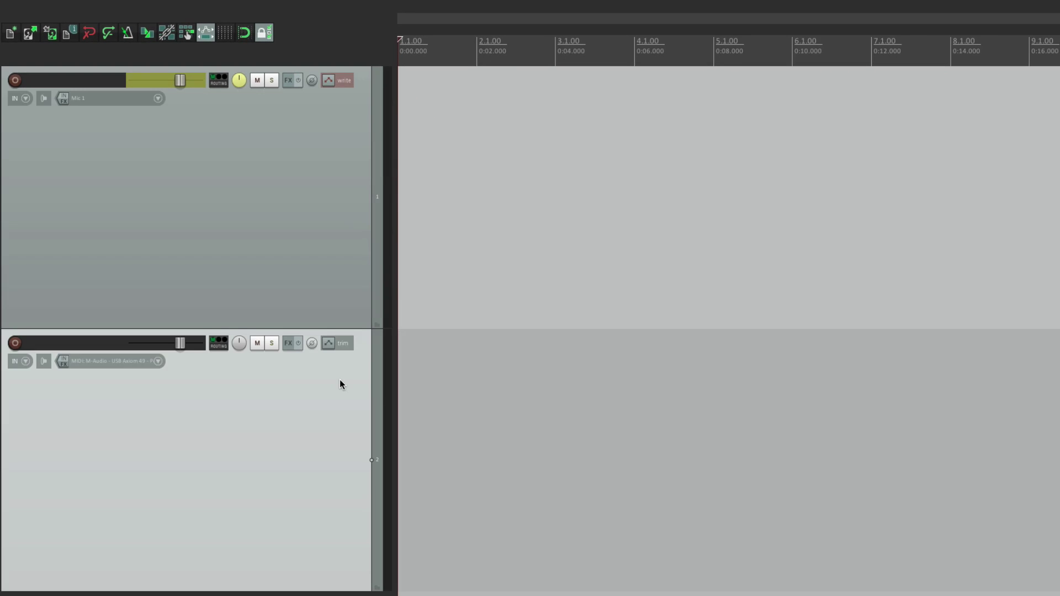
right_click(302, 401)
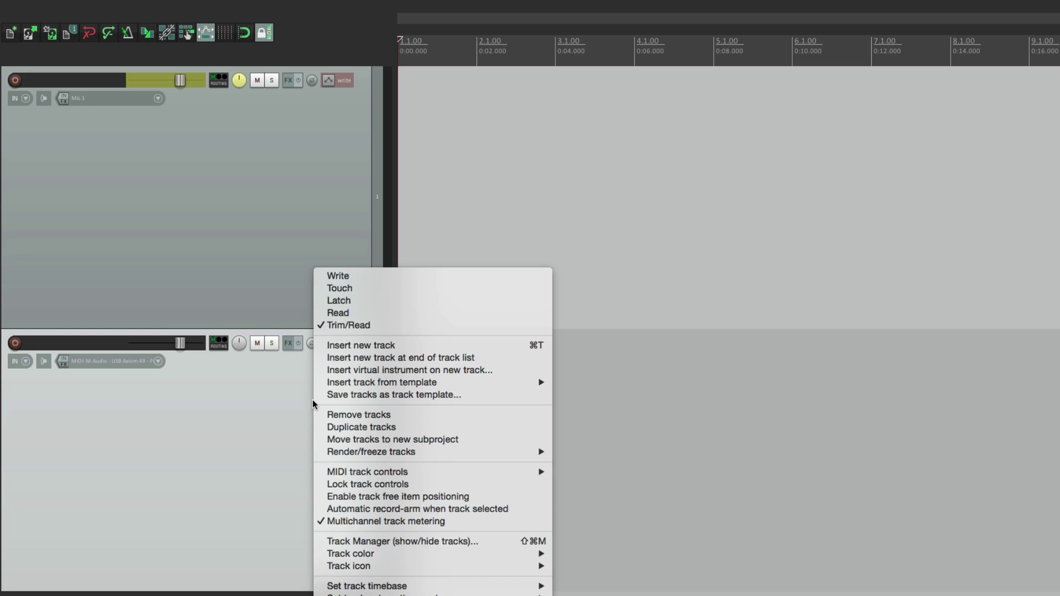
click(329, 276)
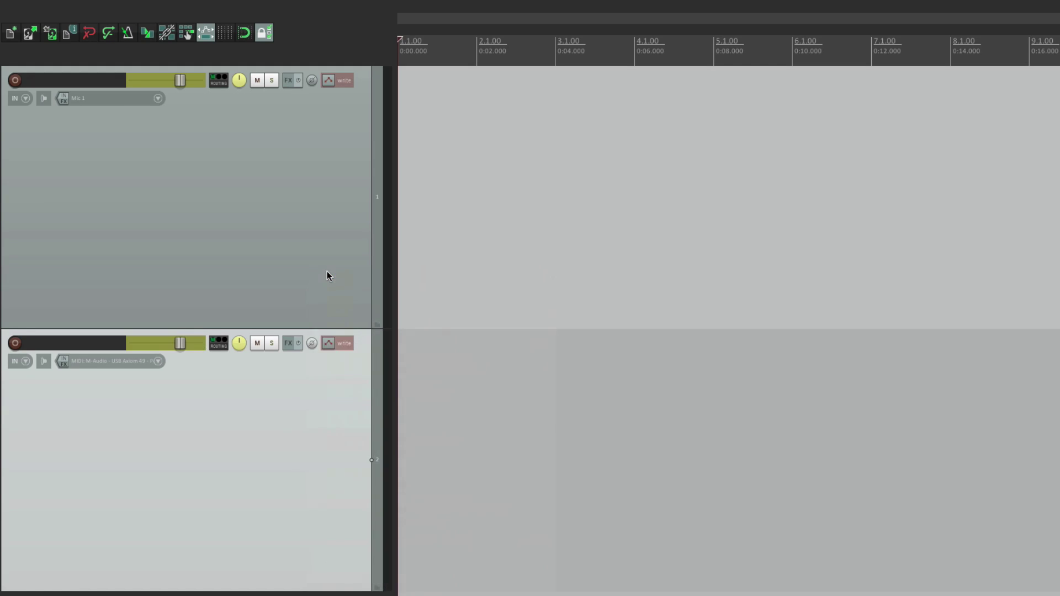
Set track 1 to touch, track 2 to latch, then track 1 to read.
click(333, 186)
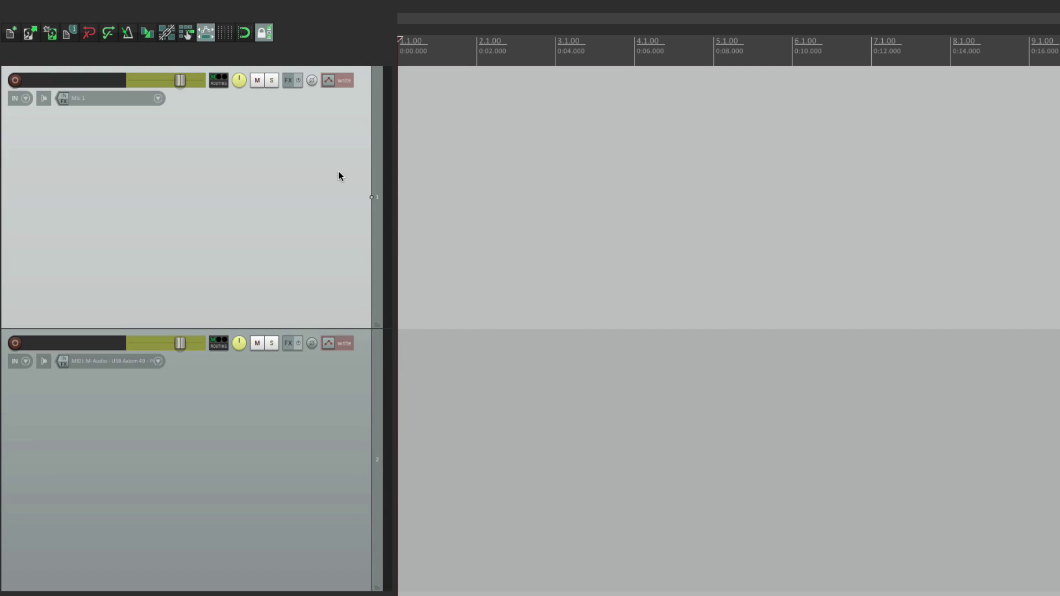
right_click(339, 172)
click(344, 193)
click(323, 400)
right_click(324, 401)
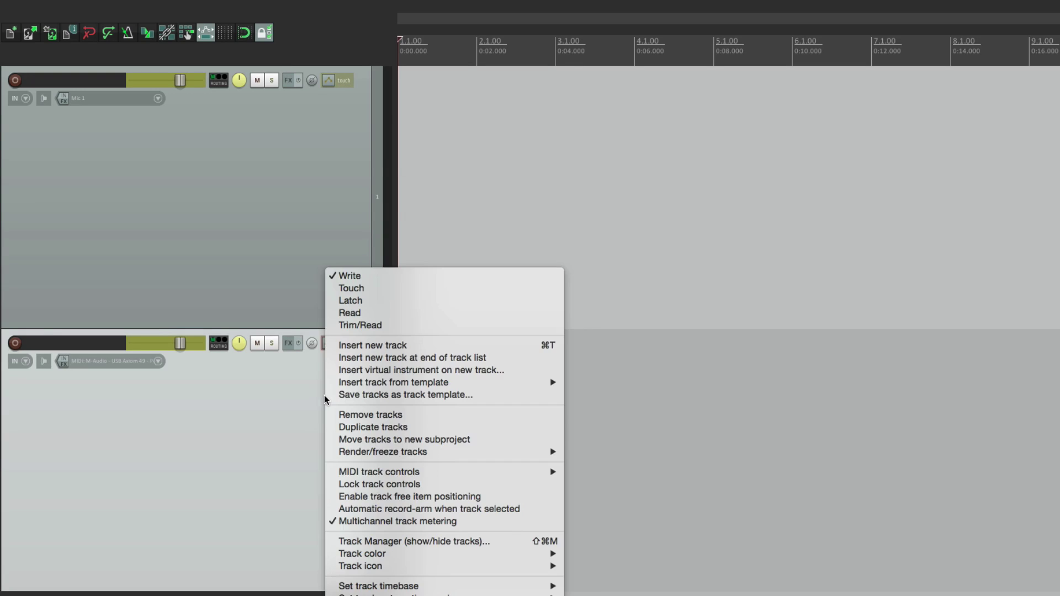
click(335, 302)
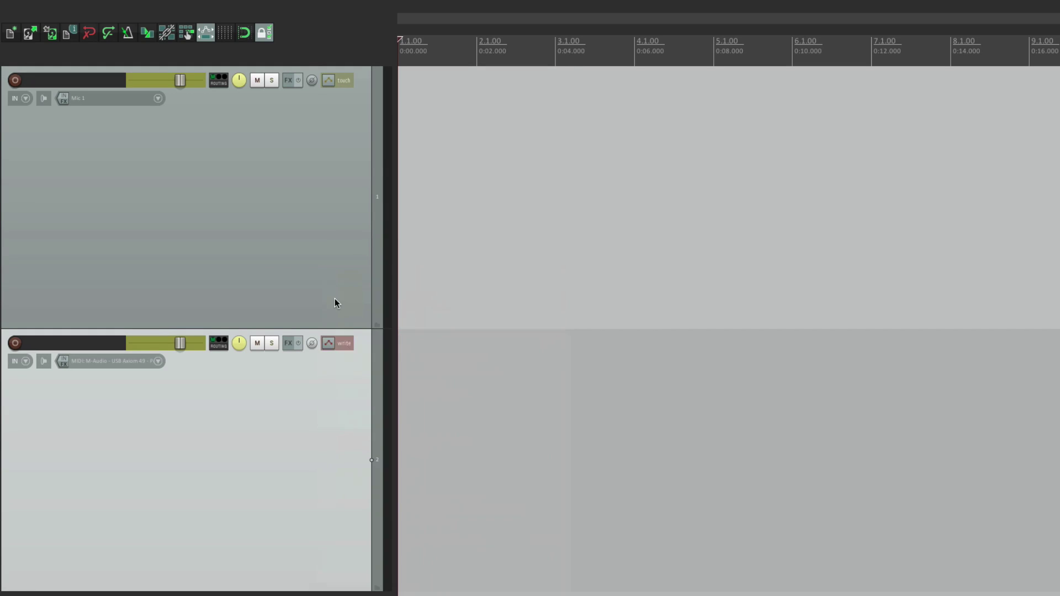
right_click(329, 143)
click(342, 185)
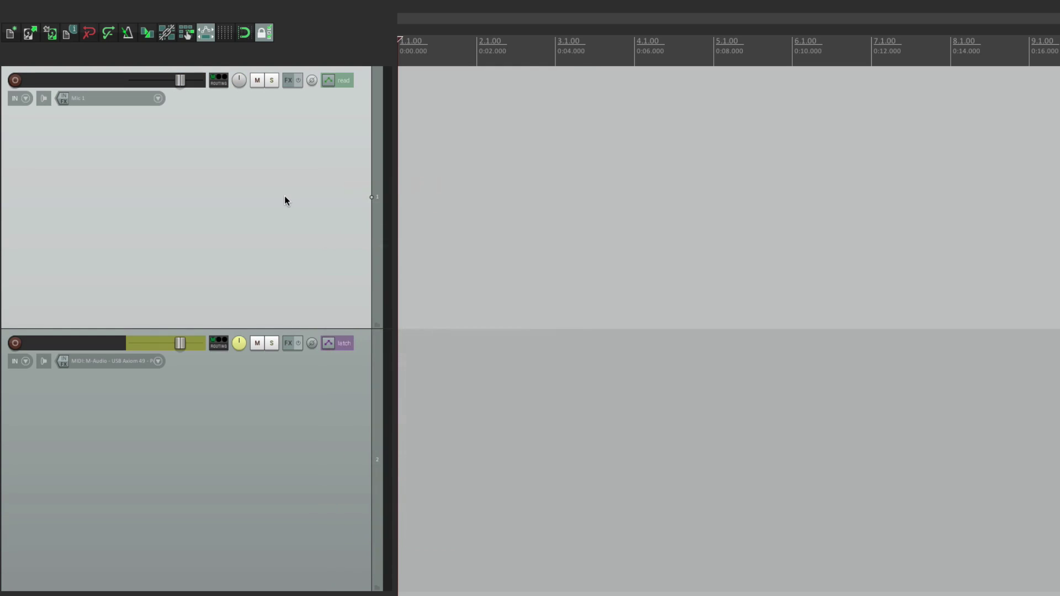
right_click(284, 199)
key(Escape)
With both tracks selected, cycle through trim/read and touch, ending in write.
click(336, 407)
ctrl+click(348, 145)
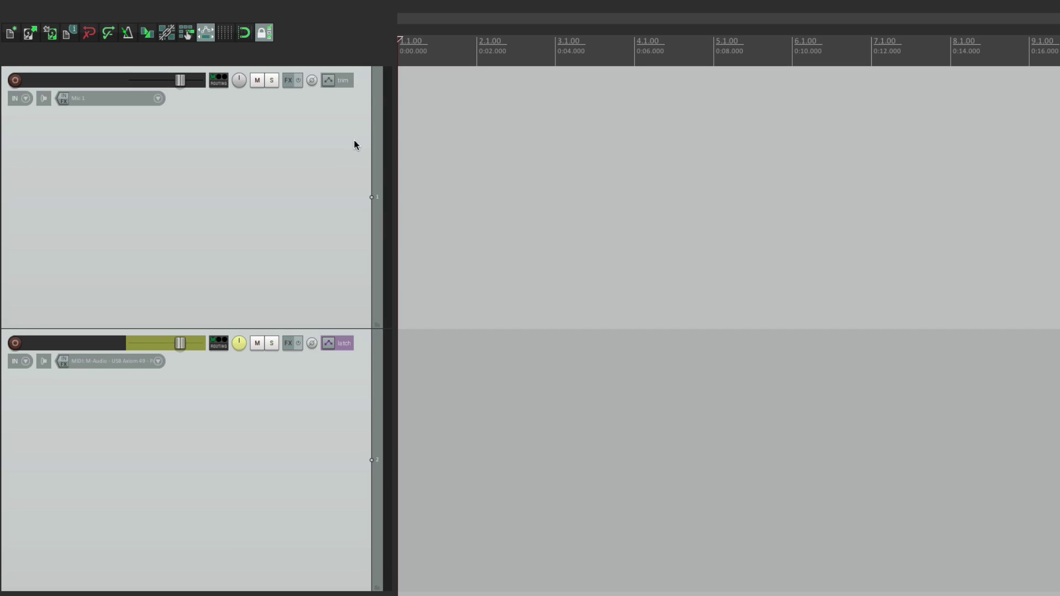
right_click(331, 139)
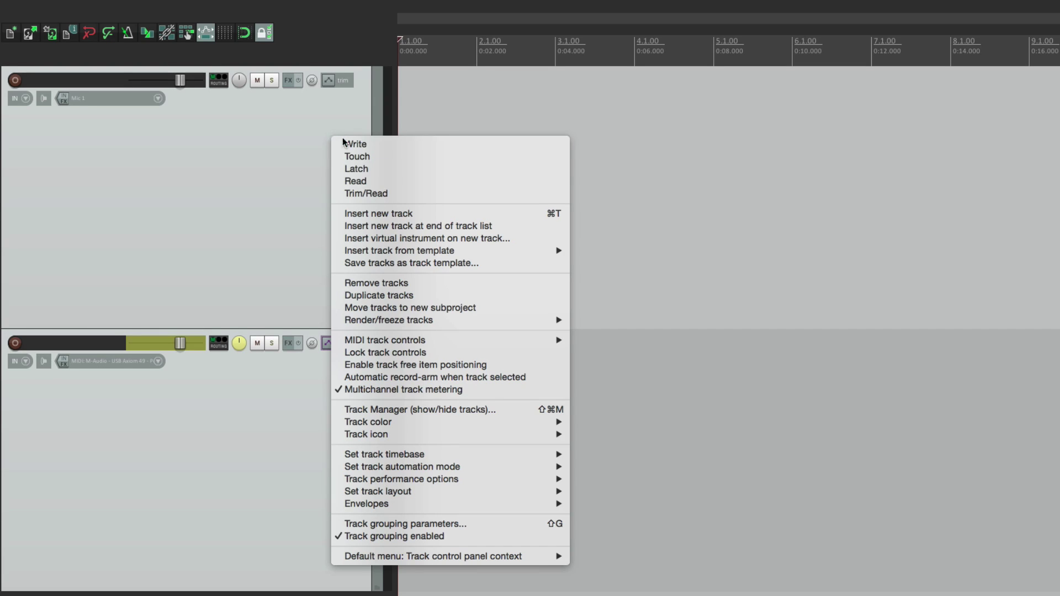
click(342, 189)
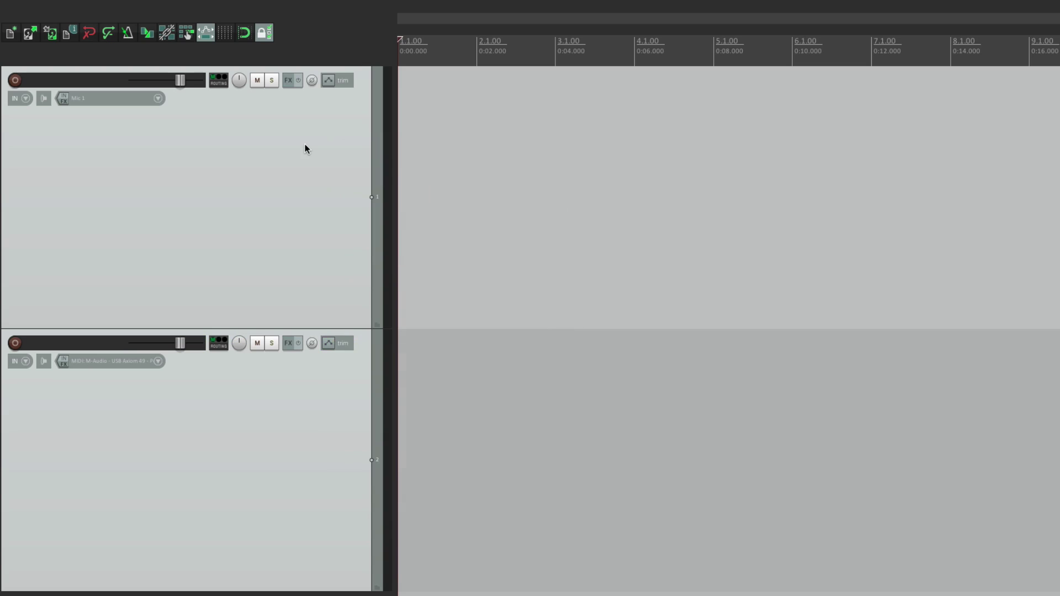
right_click(306, 144)
click(315, 165)
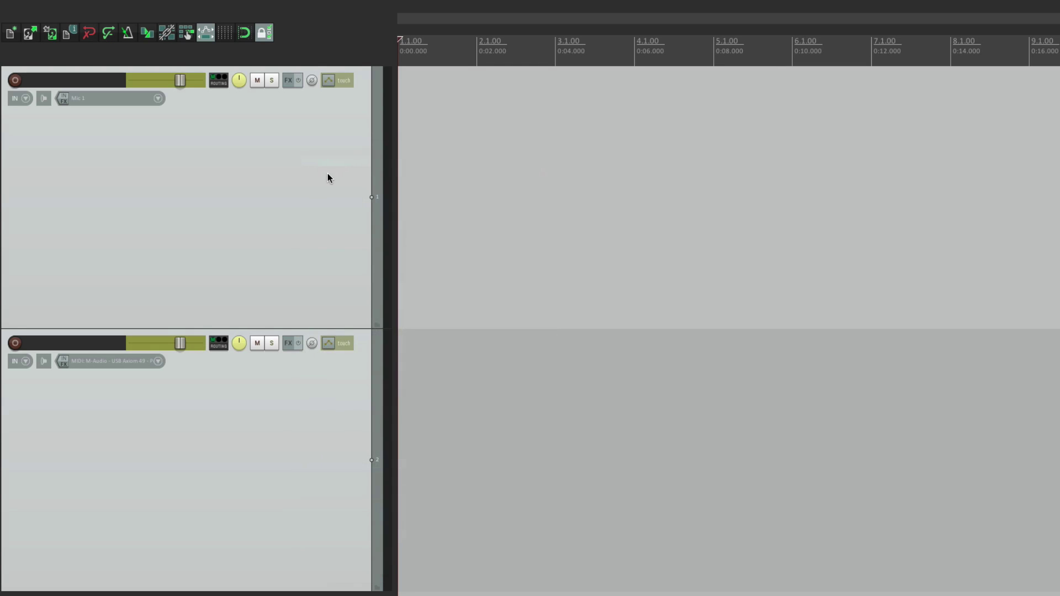
right_click(328, 173)
click(335, 181)
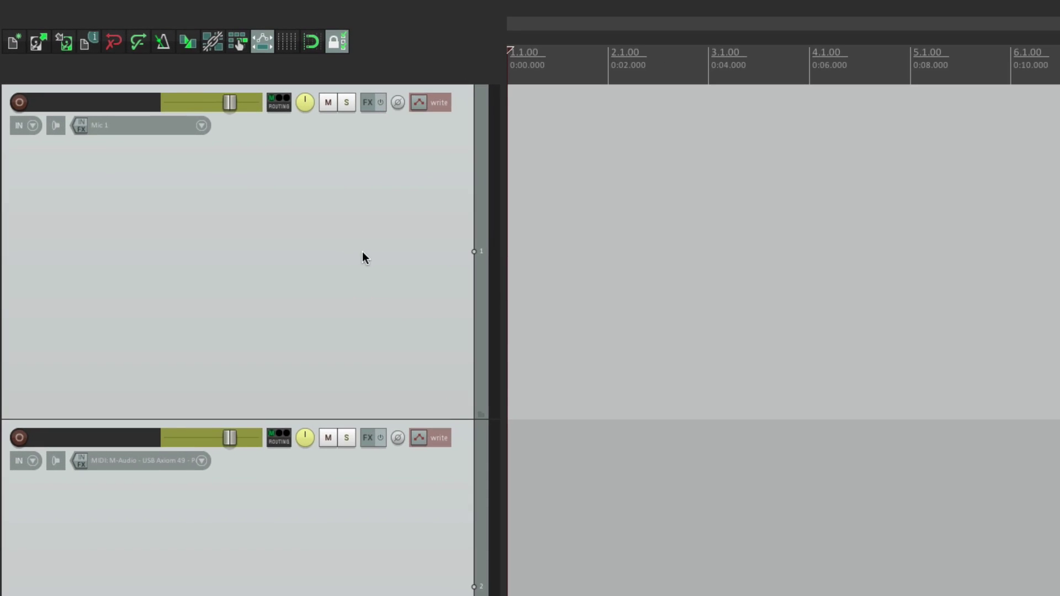
Reset the track control panel menu to default in Customize menus/toolbars, then save and close.
click(386, 8)
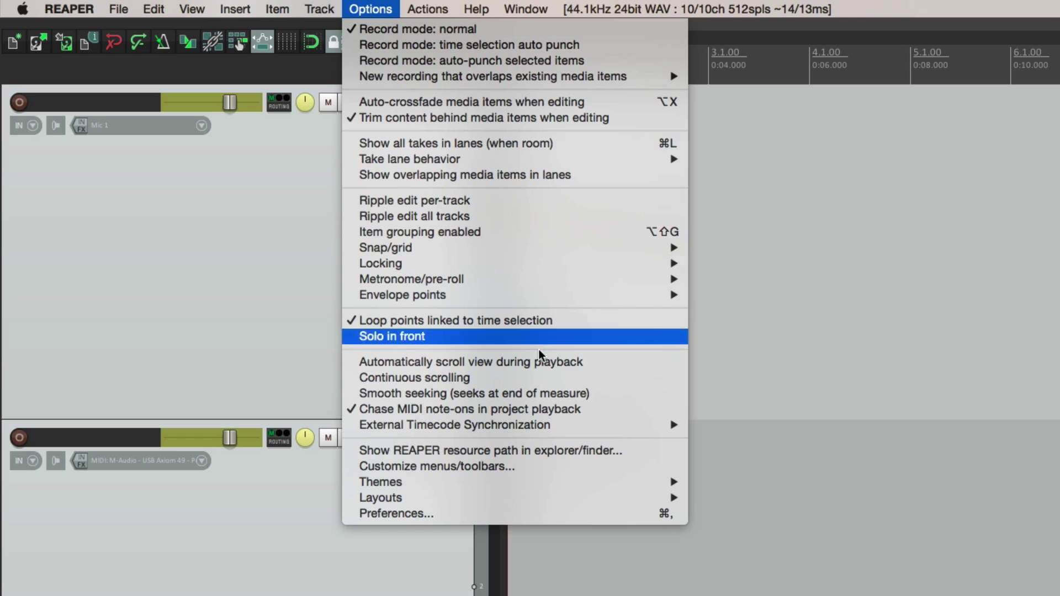
click(540, 467)
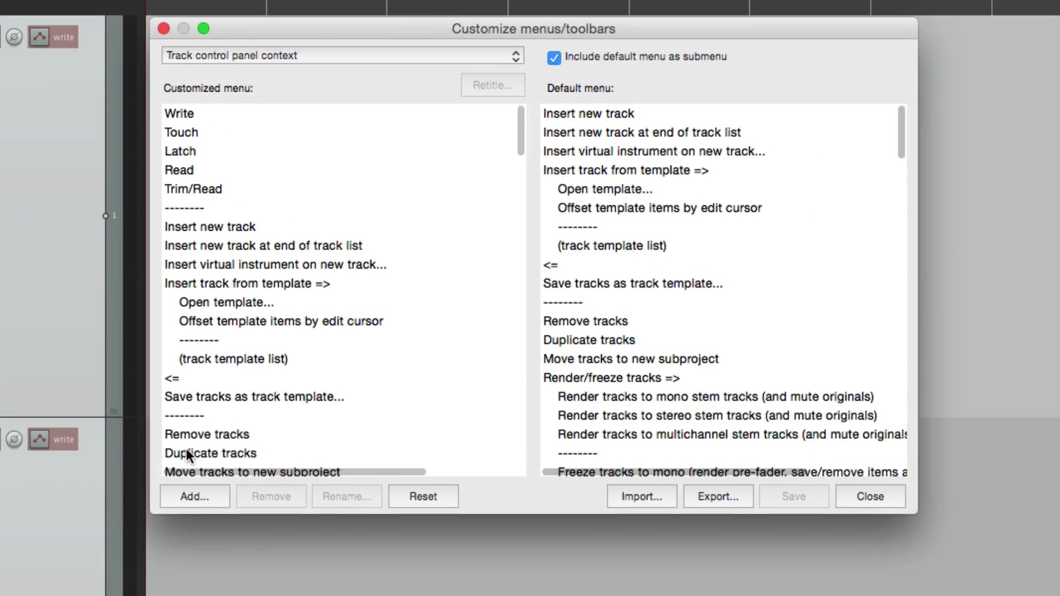
click(433, 496)
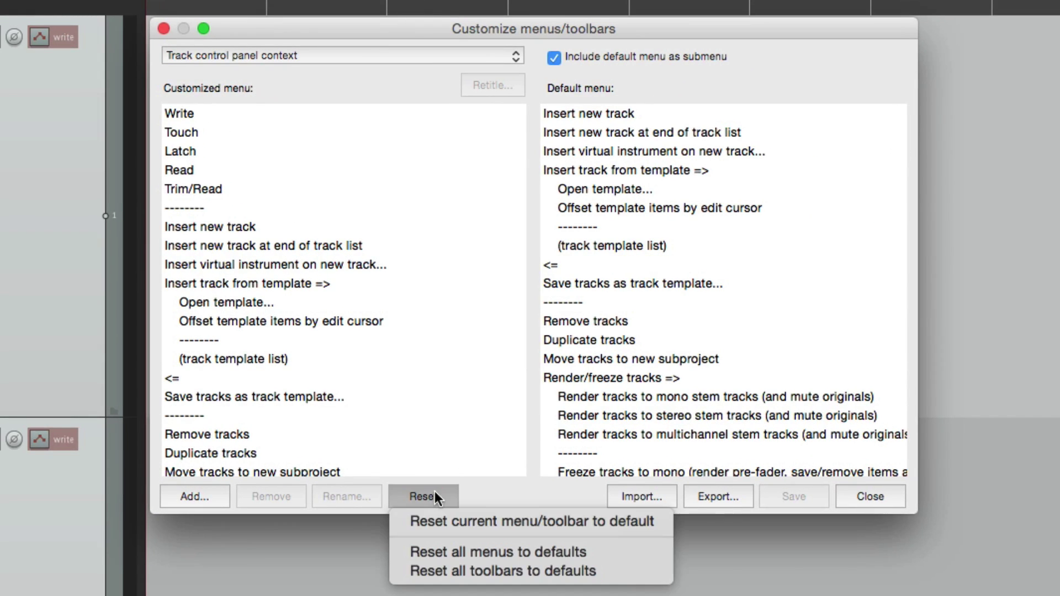
click(460, 521)
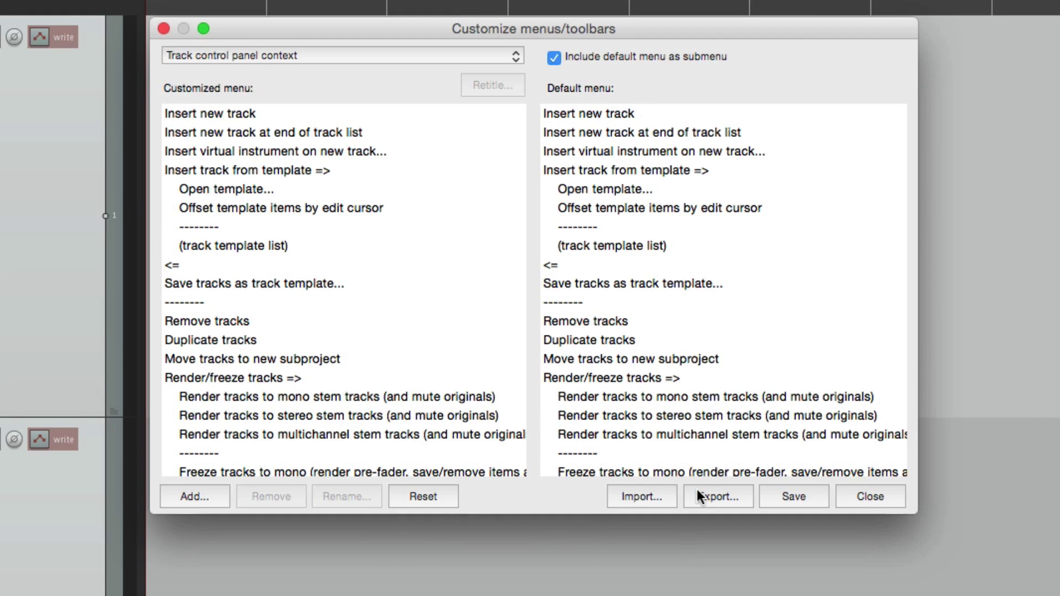
click(787, 495)
click(862, 496)
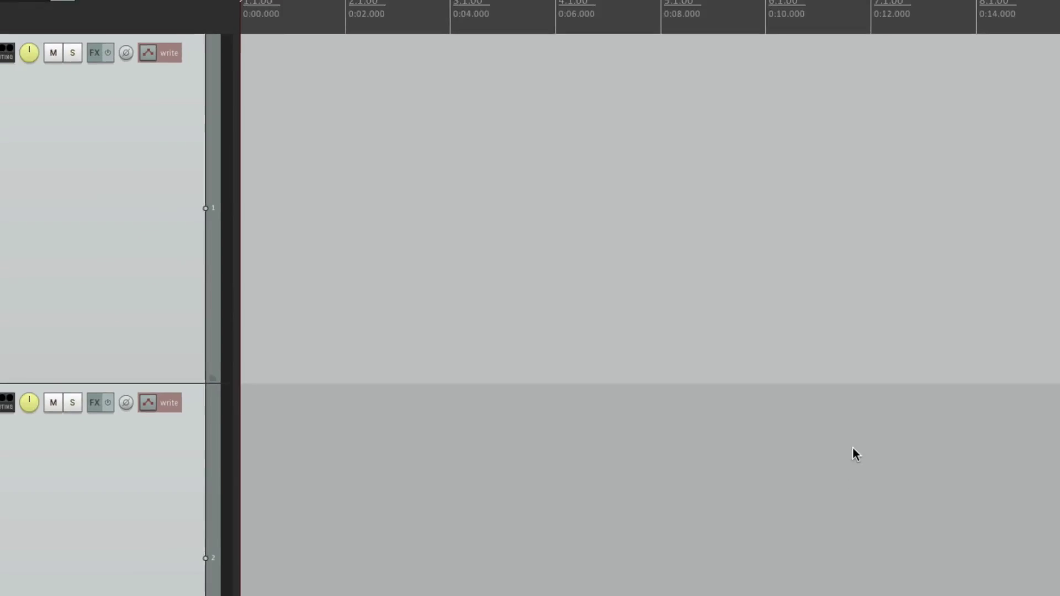
Right-click the track panel twice to check the menu after the reset.
right_click(313, 213)
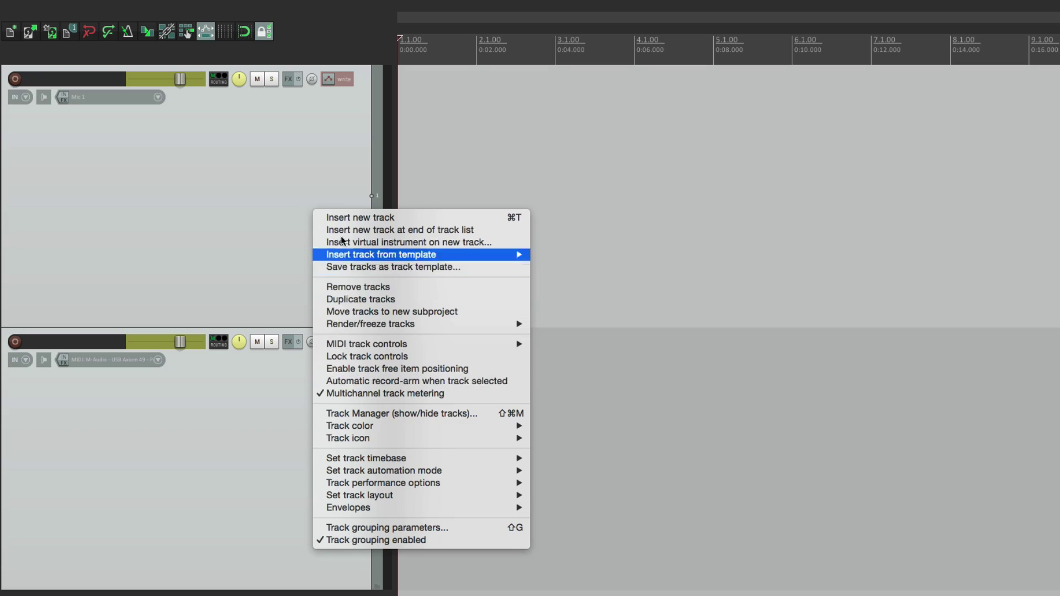
click(197, 424)
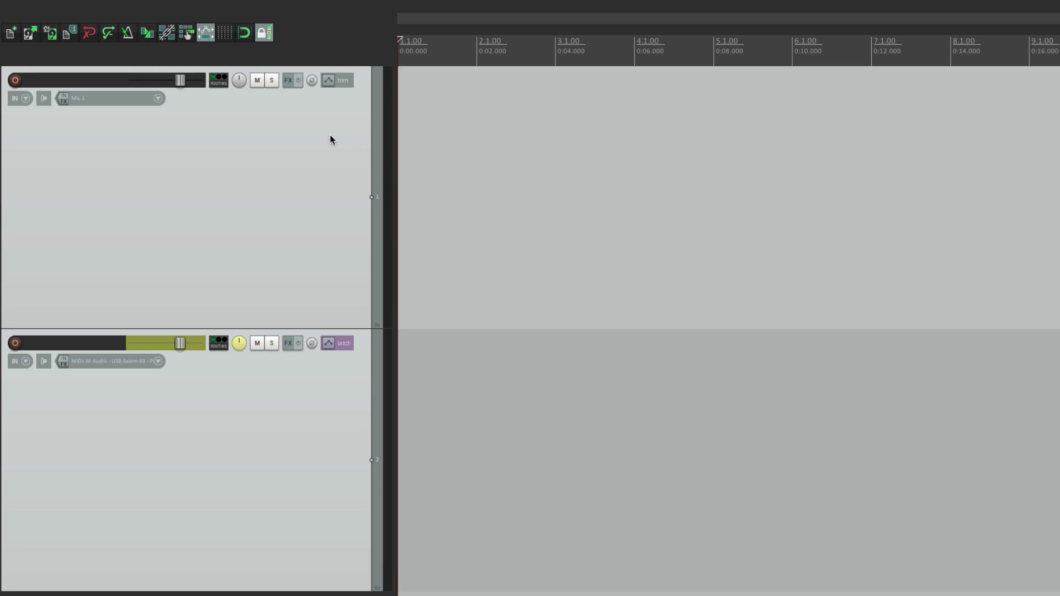
right_click(331, 139)
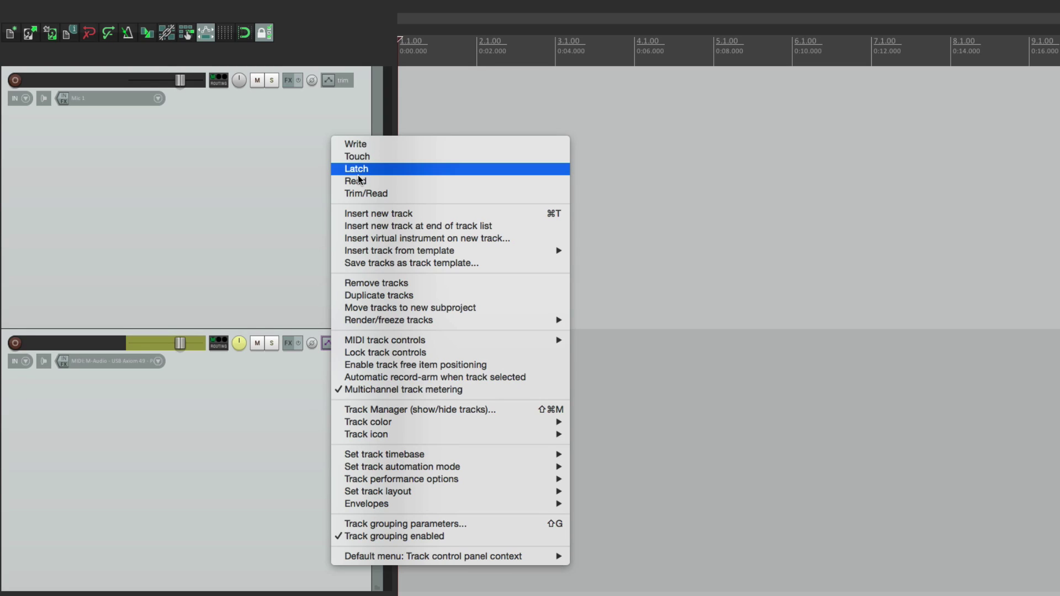